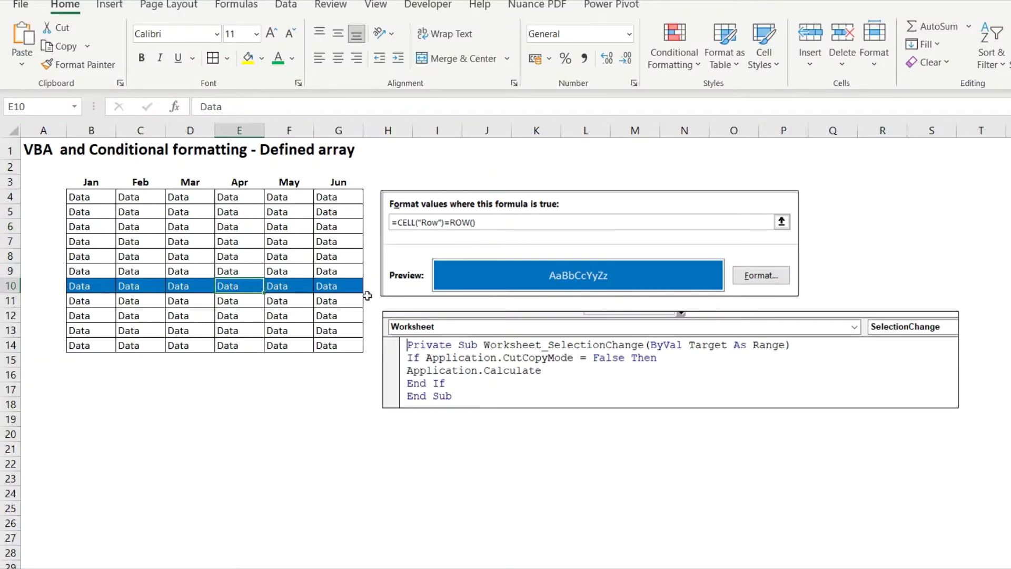
Step: Select E10, F13, E8, D6, E9, E11 and E7 to watch the blue row band follow
click(186, 238)
click(269, 209)
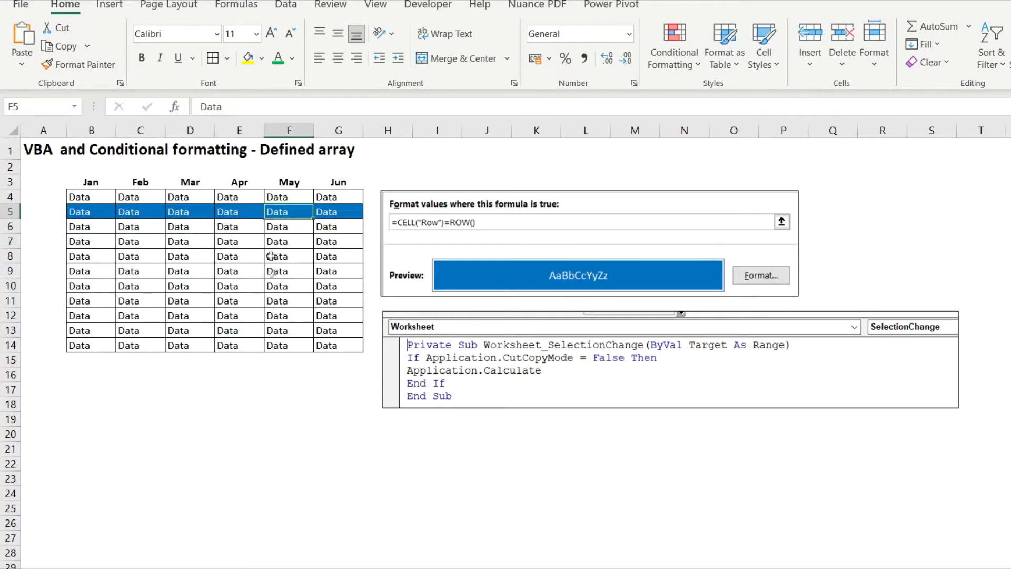
click(260, 286)
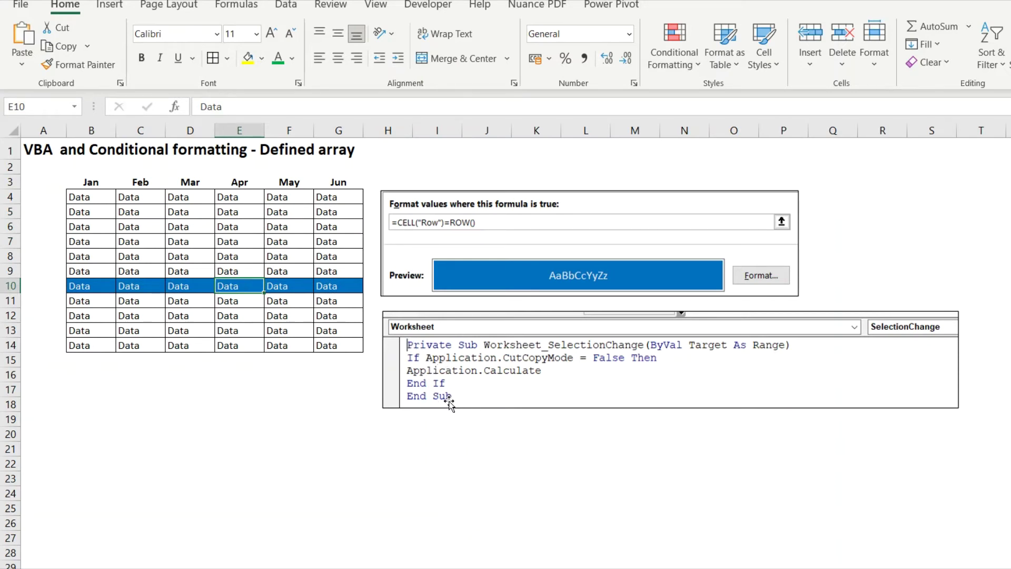
click(270, 329)
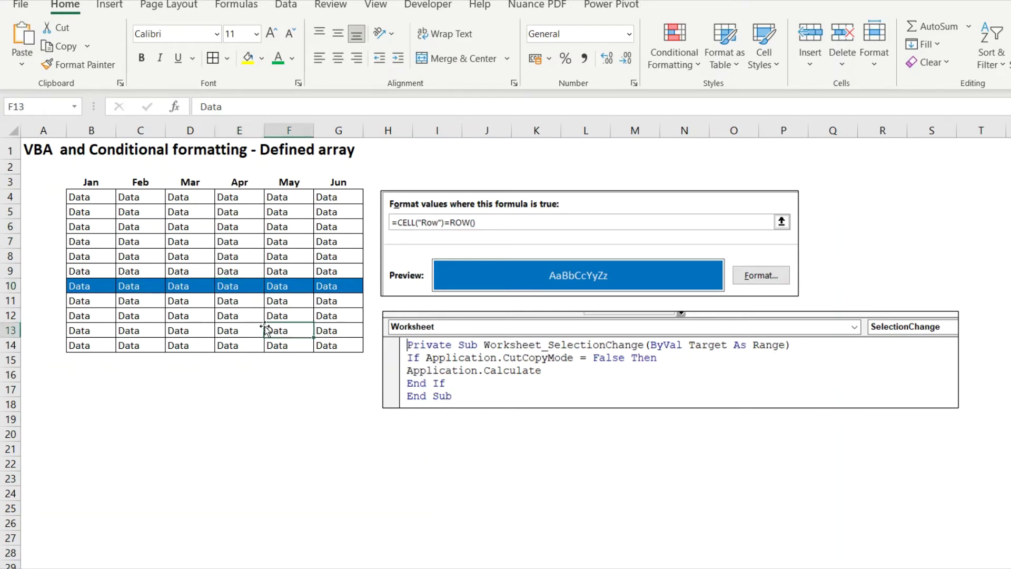
click(232, 258)
click(211, 227)
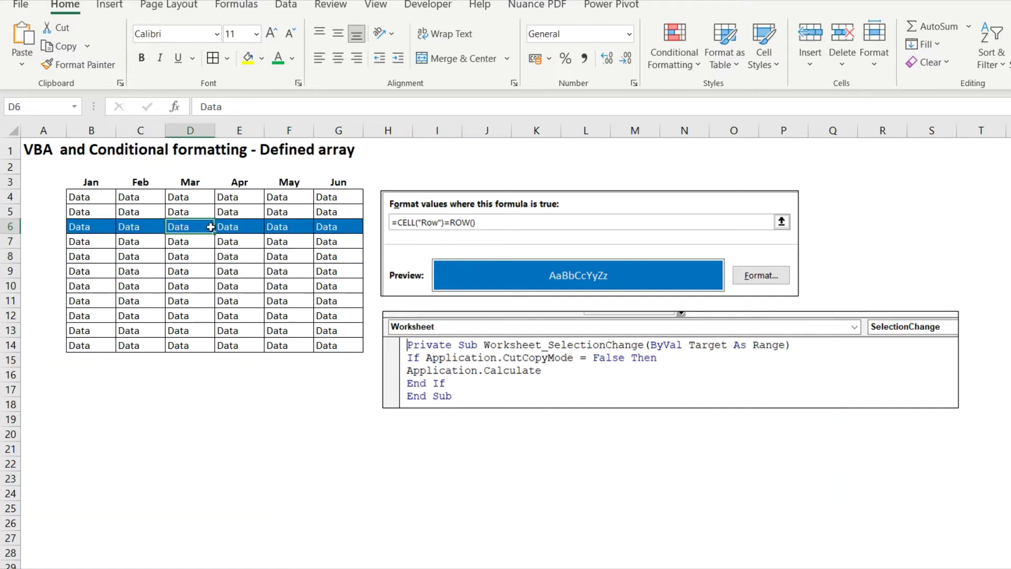
click(224, 270)
click(232, 299)
click(237, 243)
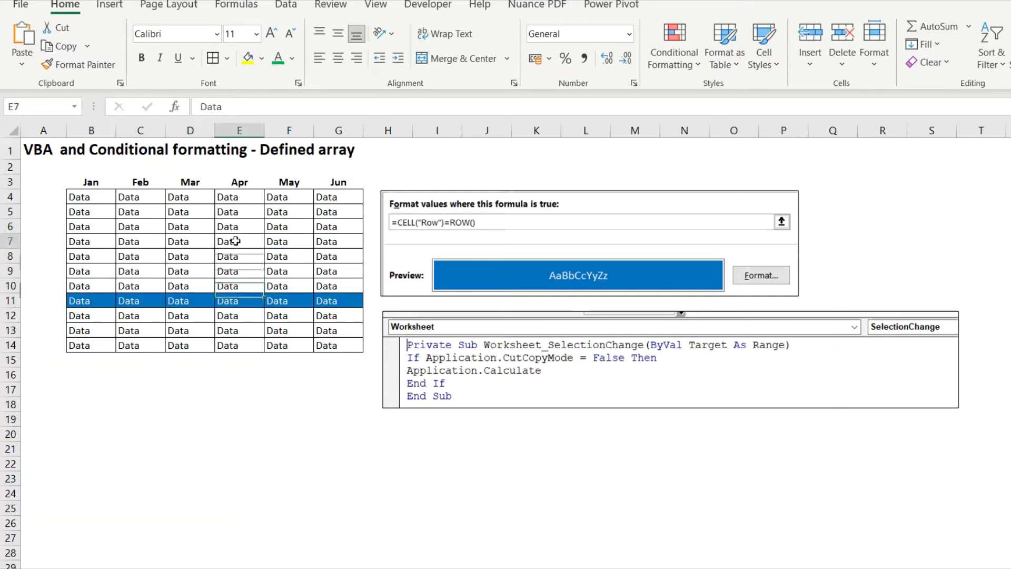
click(224, 270)
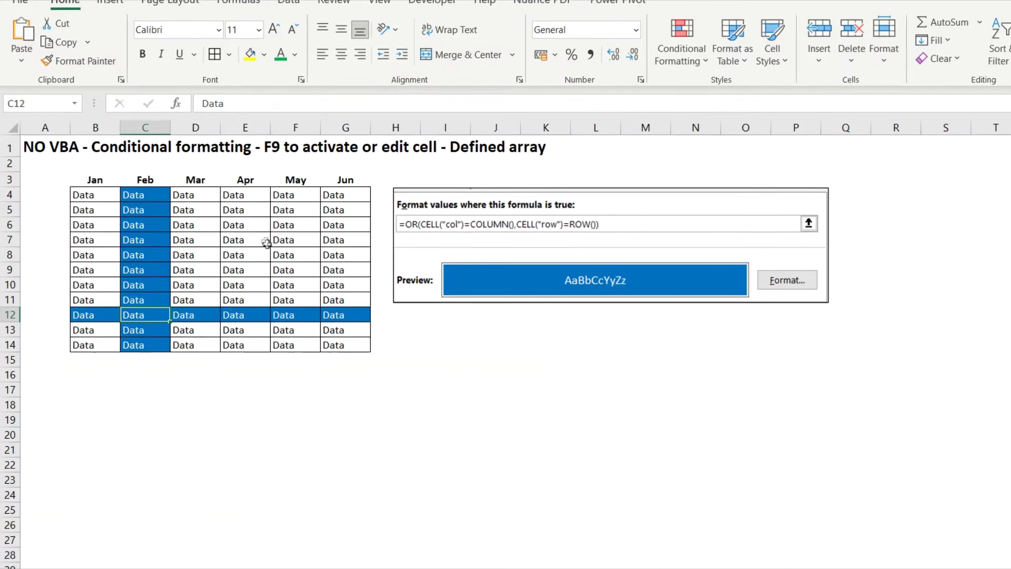
Step: Select E7, F5, E8, C6 and F8 to watch the row-and-column cross highlight move
click(241, 241)
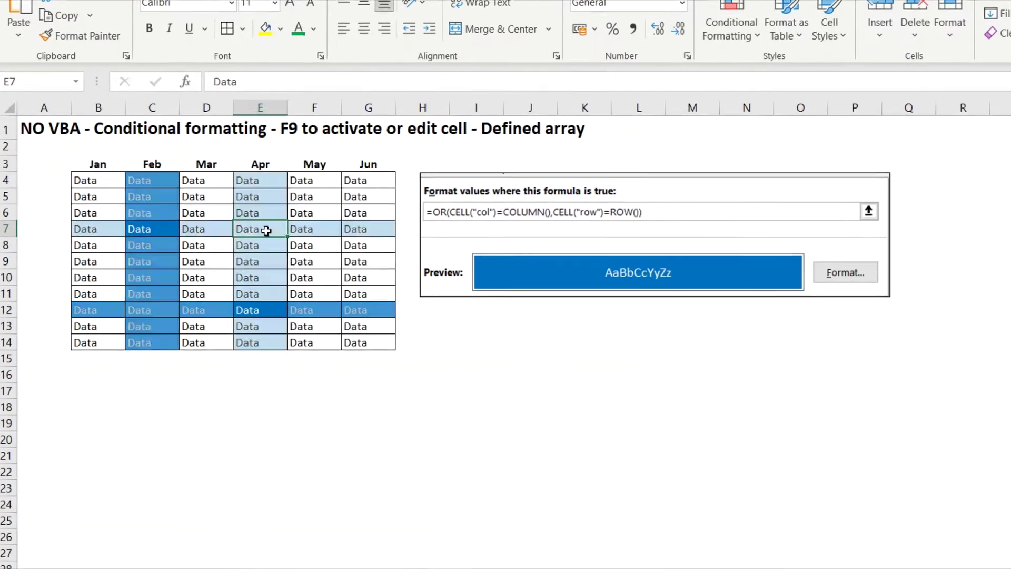
click(314, 196)
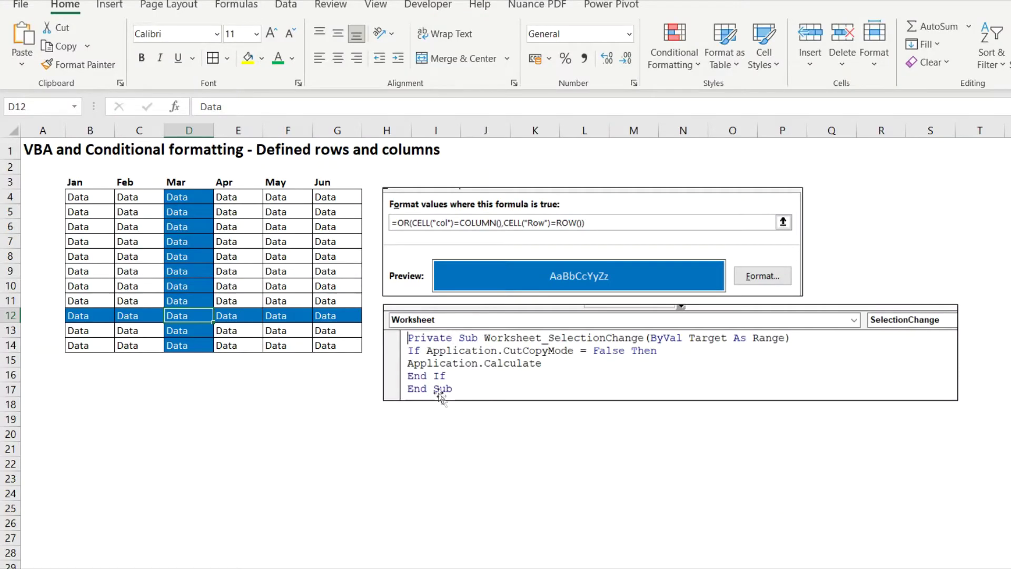
click(247, 257)
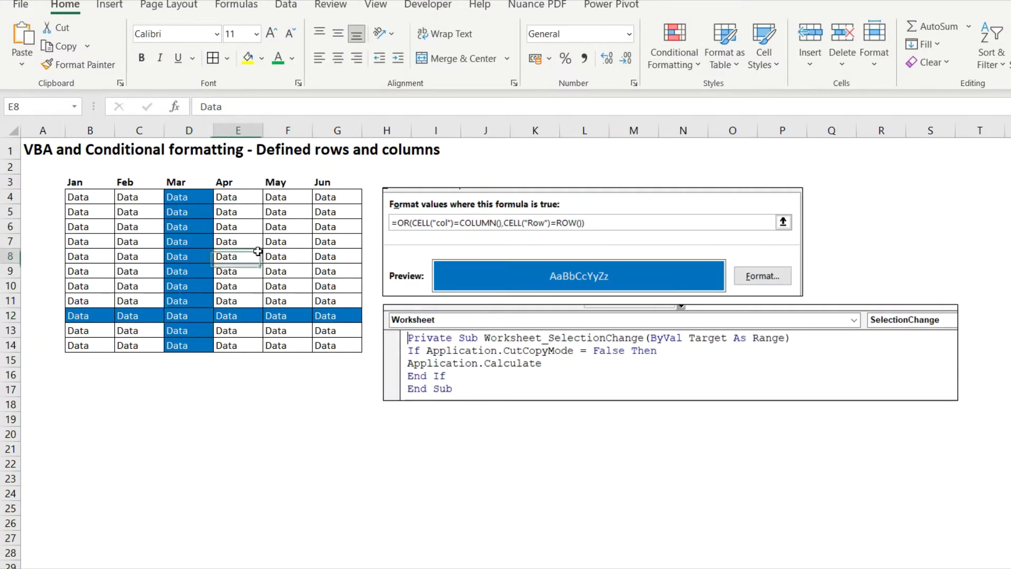
click(121, 229)
click(288, 257)
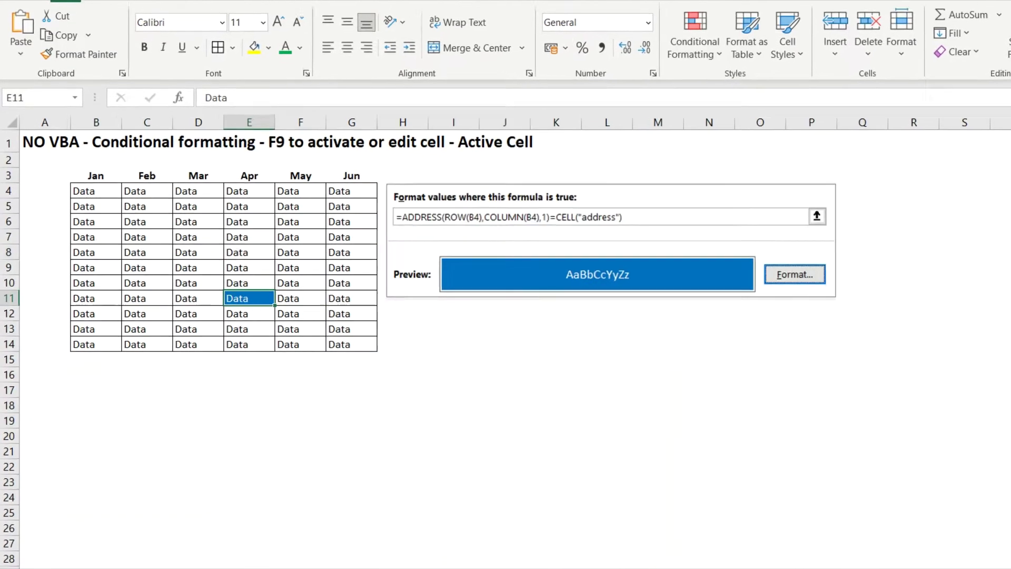
Step: Make D7, C5 and F5 active, recalculating with F9 each time so the active-cell highlight follows
click(200, 232)
key(F9)
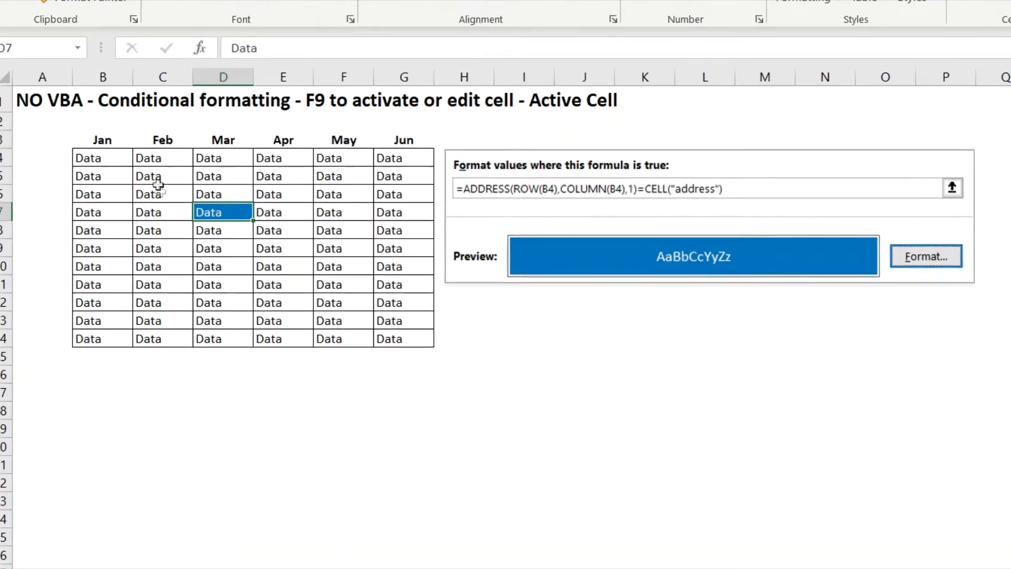
click(154, 192)
key(F9)
click(351, 160)
key(F9)
Step: Move to E11, C12 and F10, pressing F9 to refresh the single-cell highlight
click(321, 256)
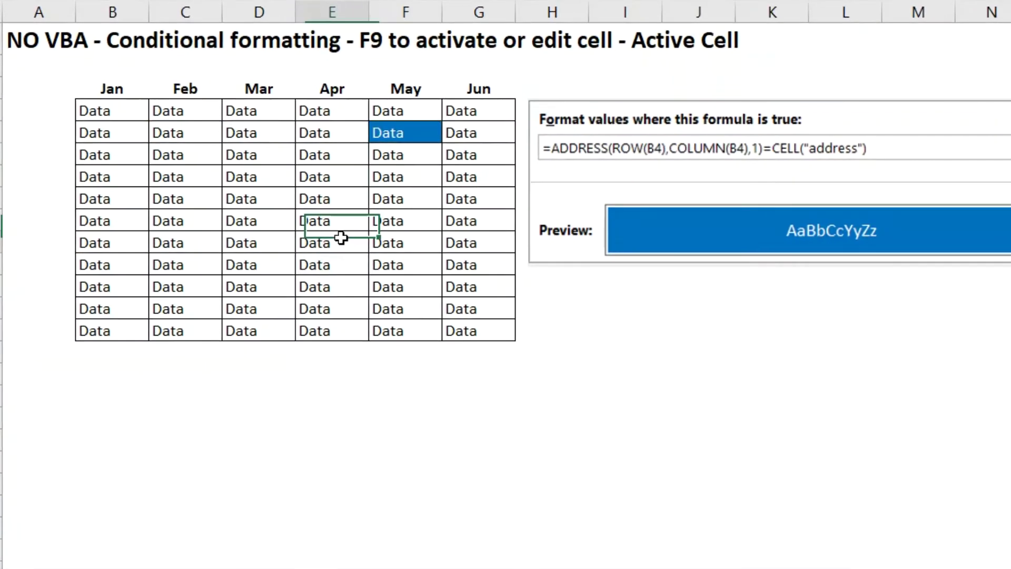
key(F9)
click(190, 274)
key(F9)
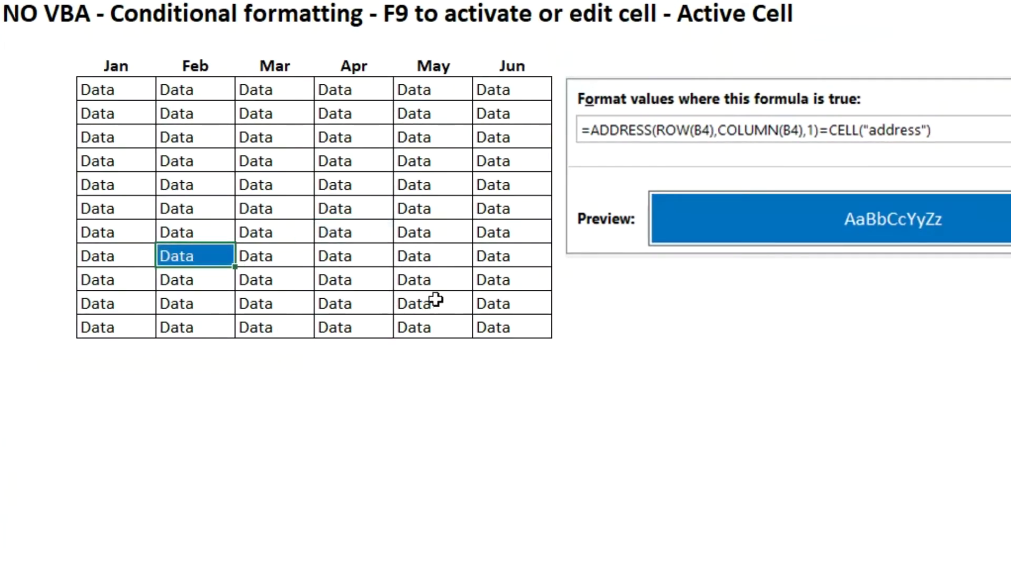
click(436, 298)
key(F9)
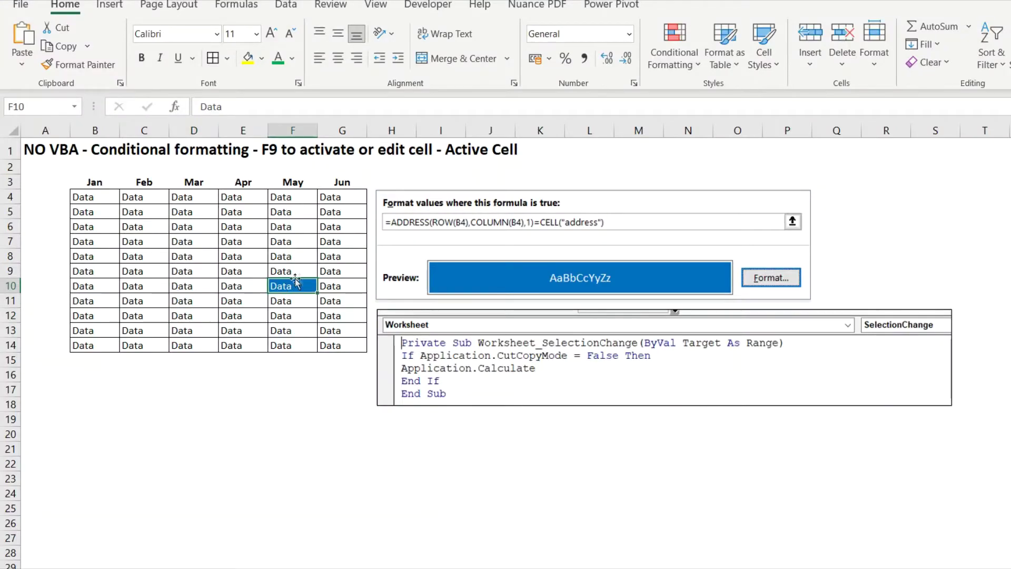
Step: Select G12:G13, column B, B6 and D8, recalculating with F9 to refresh the highlight
drag(512, 303, 512, 279)
key(F9)
click(86, 435)
key(F9)
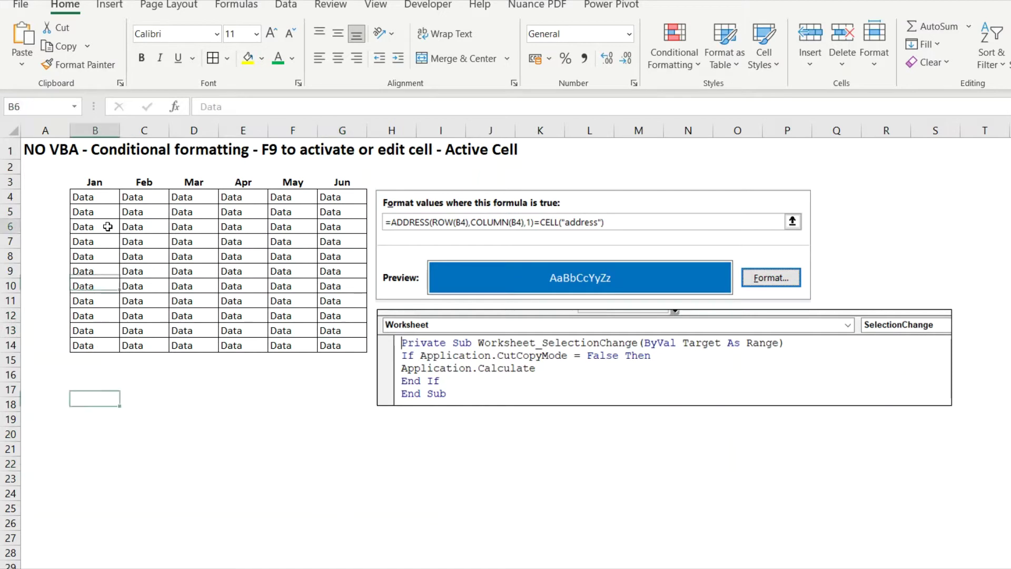
click(90, 226)
key(F9)
click(193, 256)
key(F9)
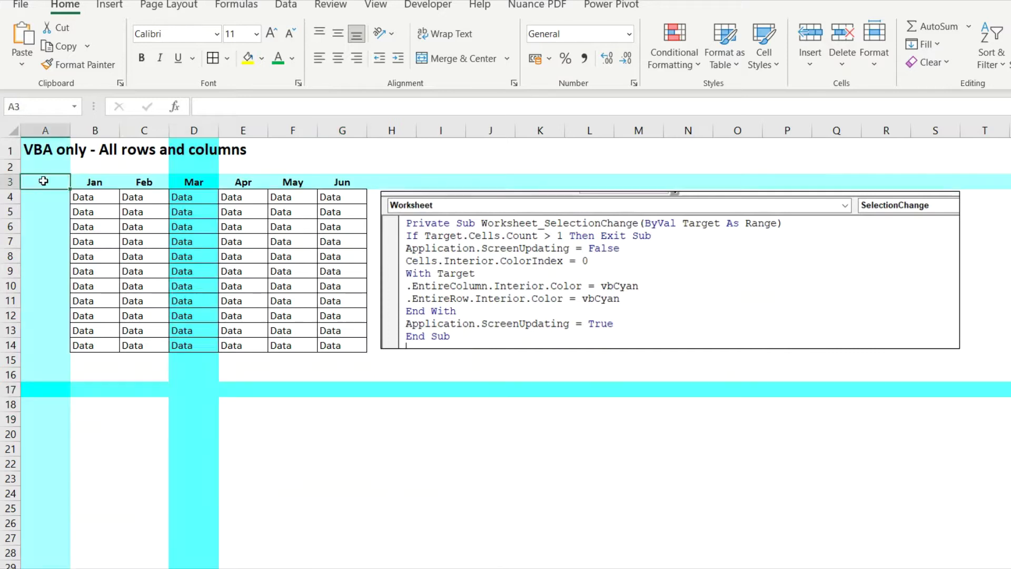
Step: Select A3, a cell near row 20, O17 and F22 to watch the cyan cross move
click(45, 182)
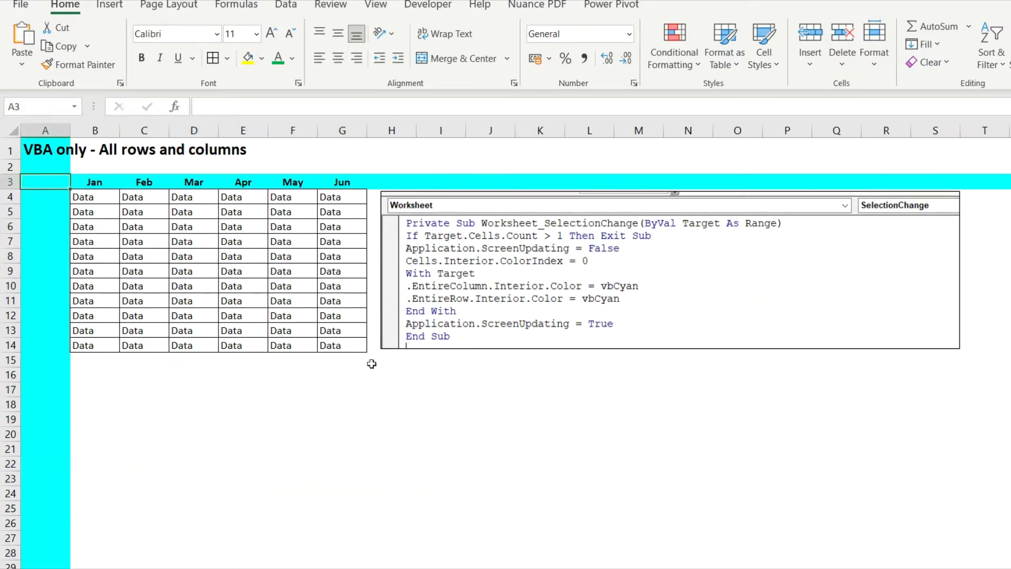
click(489, 428)
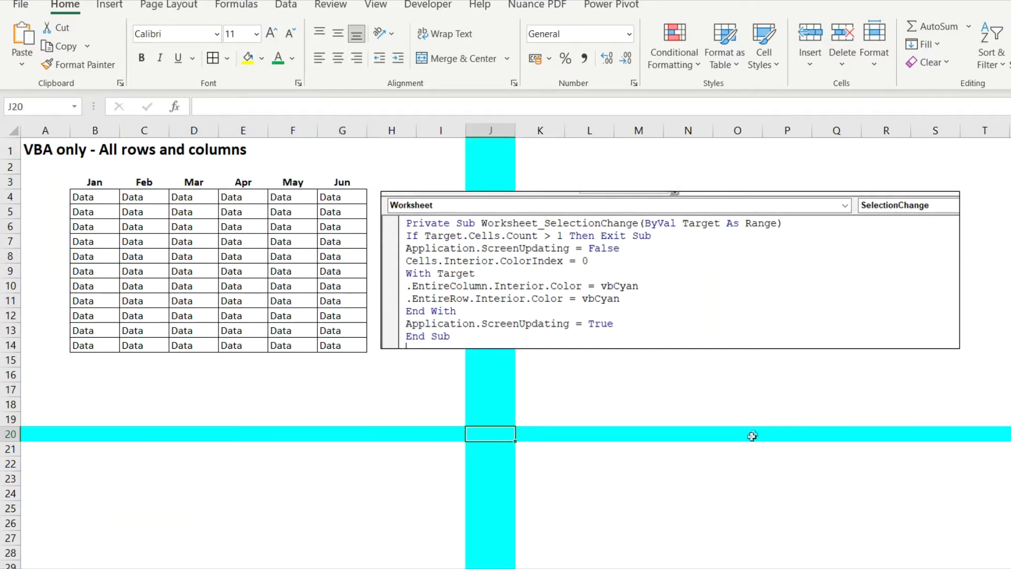
click(742, 388)
click(290, 461)
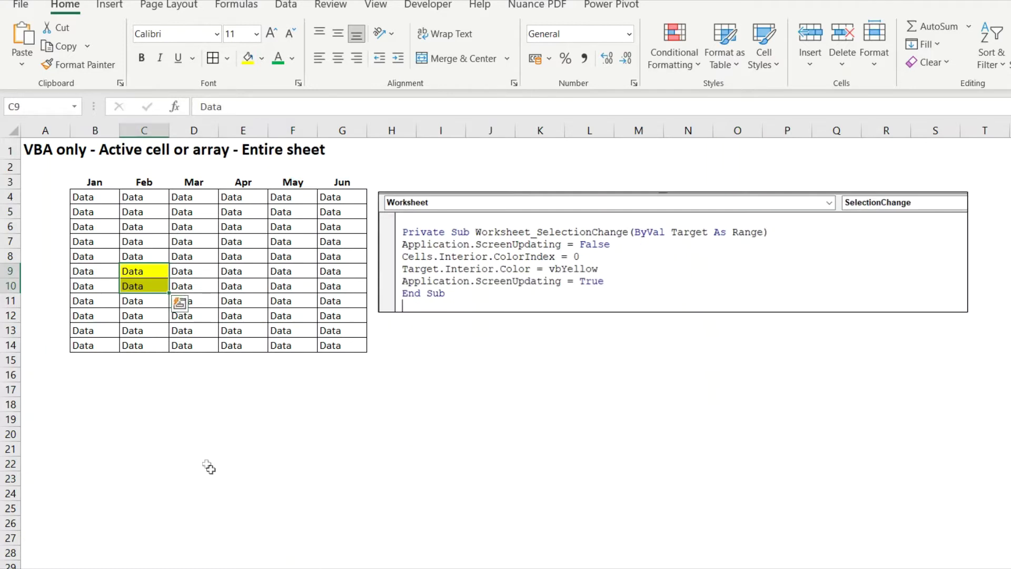
Step: Select D20, G17, J21, Q16, O23, C8, B5, E8, D11 and E13 to watch each turn yellow
click(200, 434)
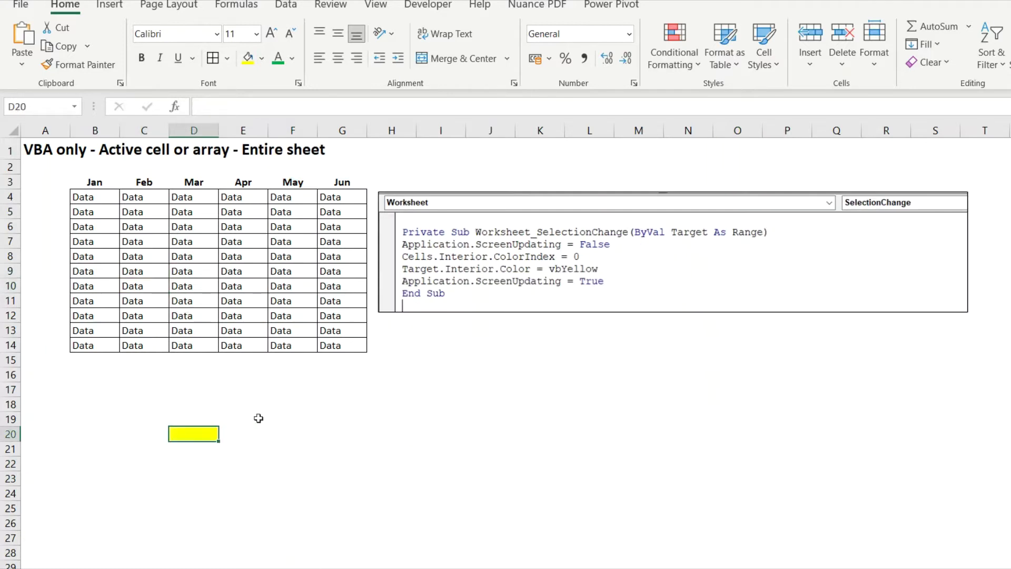
click(348, 390)
click(506, 447)
click(843, 371)
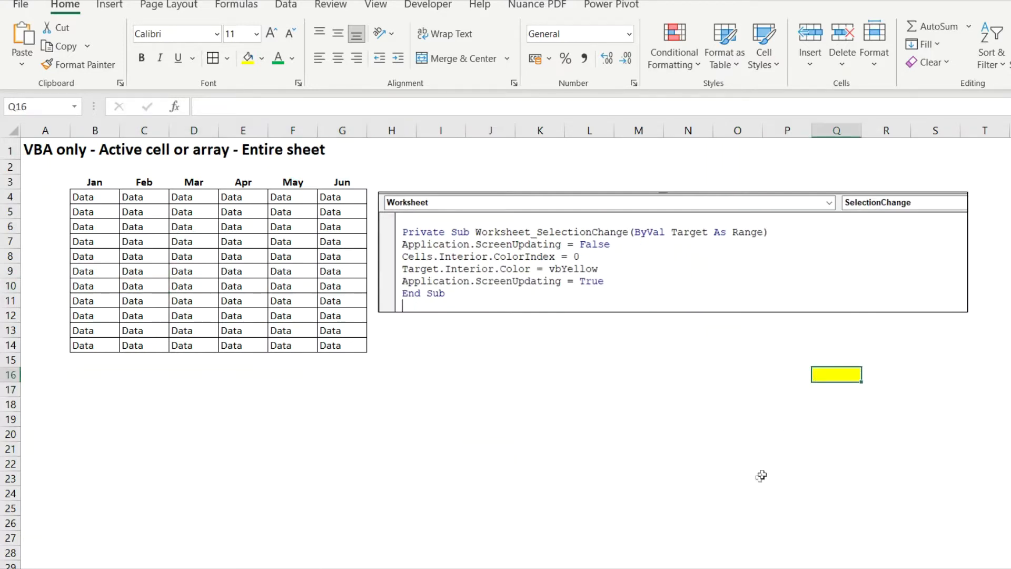
click(759, 477)
click(143, 252)
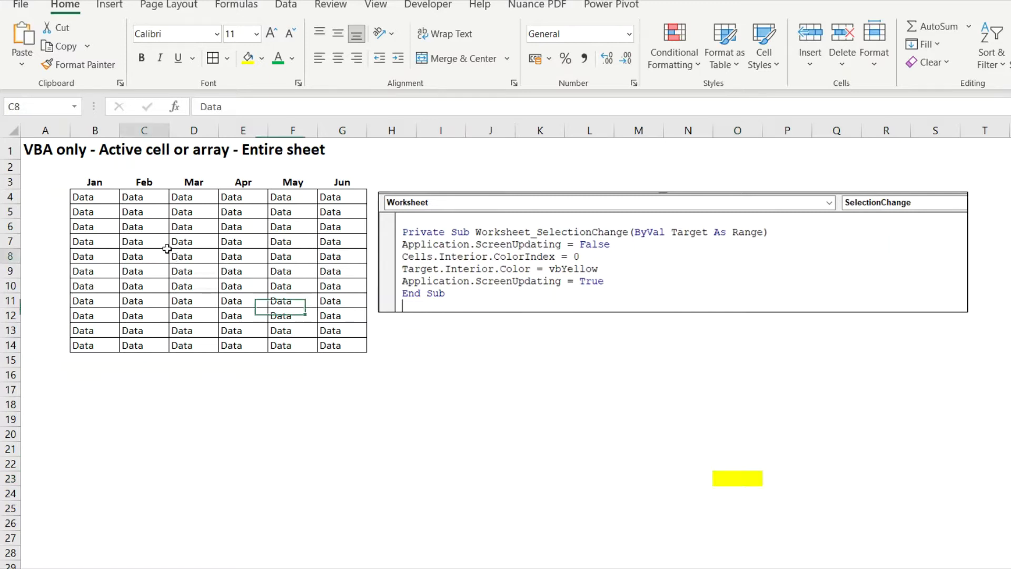
click(114, 211)
click(262, 262)
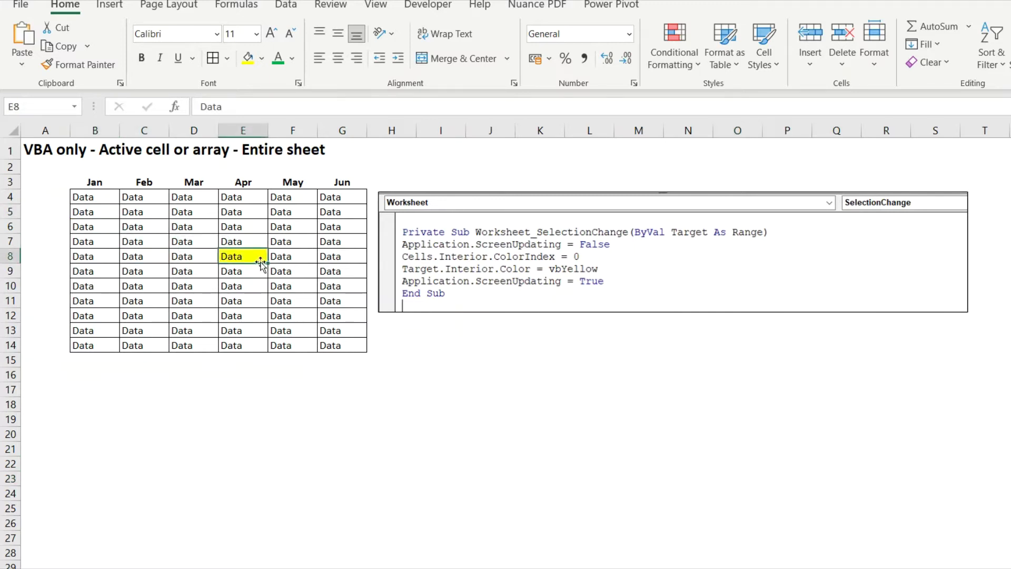
click(177, 299)
click(259, 325)
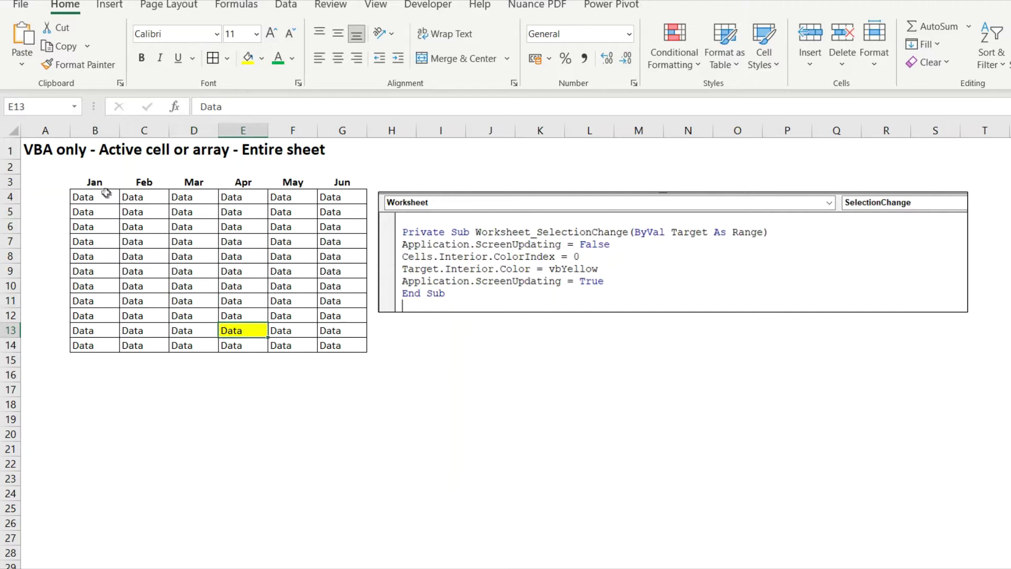
Step: Select the ranges B4:C14, E7:F13 and B6:G10 so each block turns yellow
drag(106, 193, 158, 345)
drag(242, 241, 316, 330)
drag(74, 228, 357, 285)
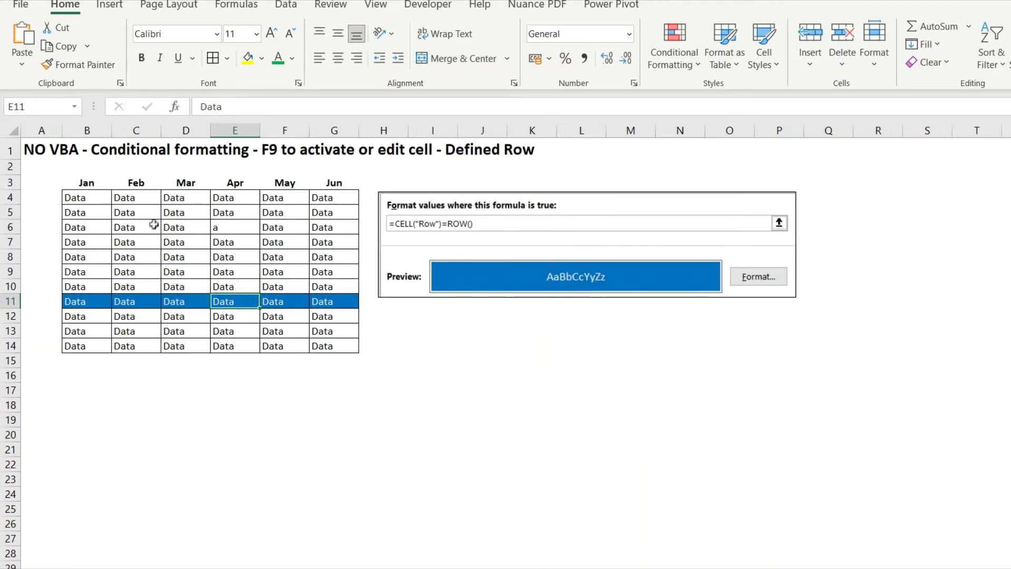
Step: Move the blue row band between rows 6 and 10 with F9, then select table B4:G14
click(153, 225)
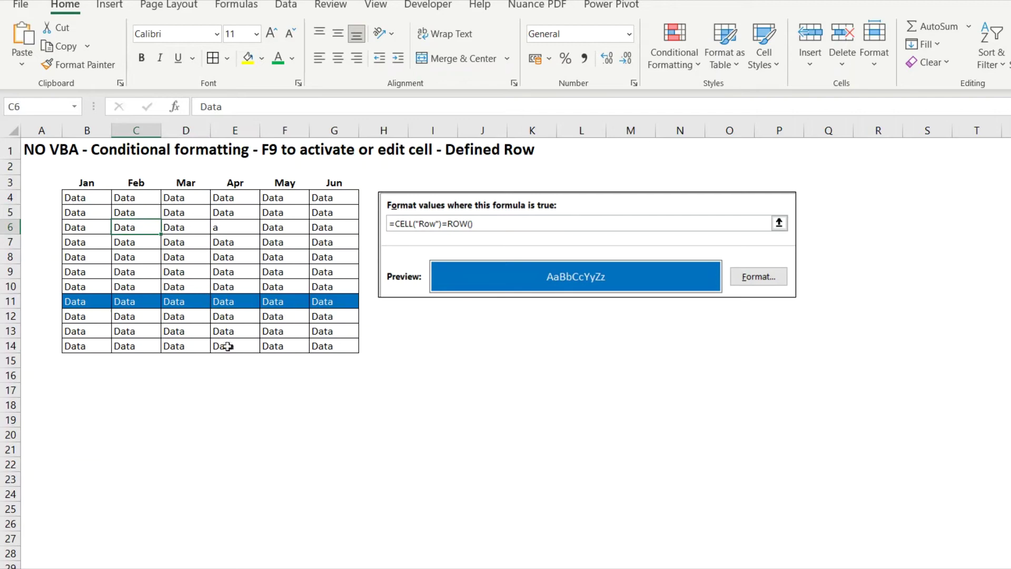
key(F9)
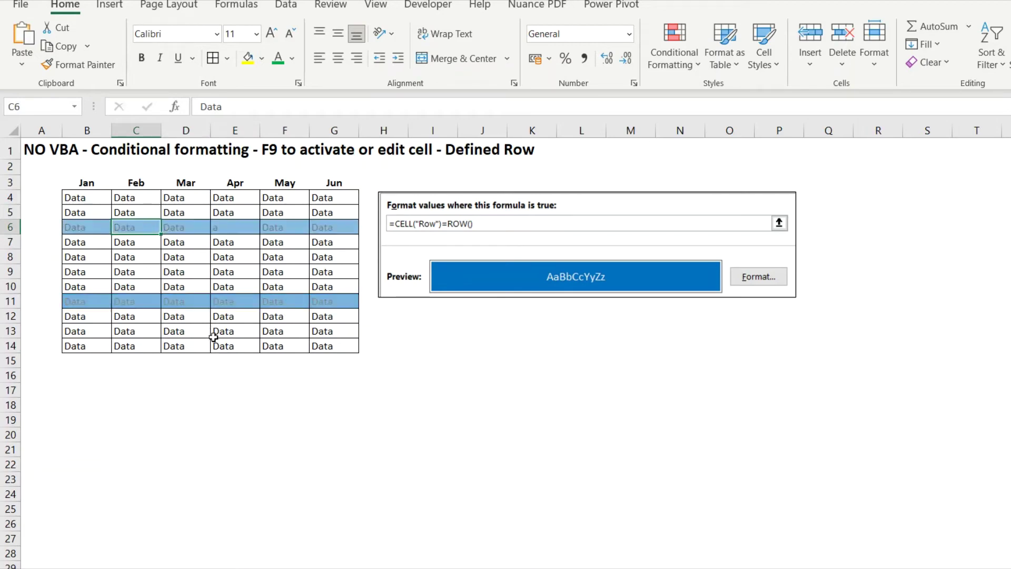
click(136, 287)
key(F9)
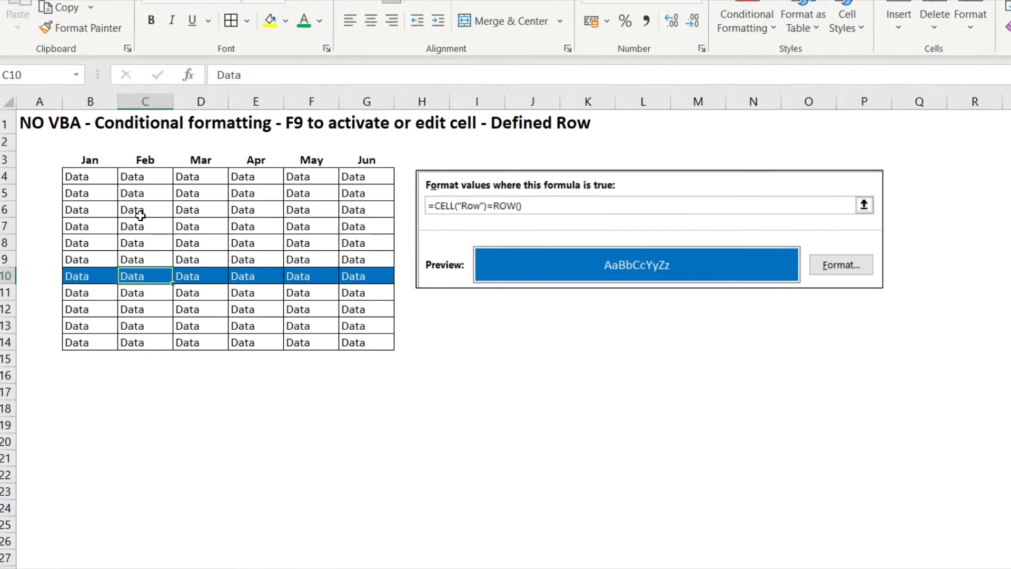
click(140, 215)
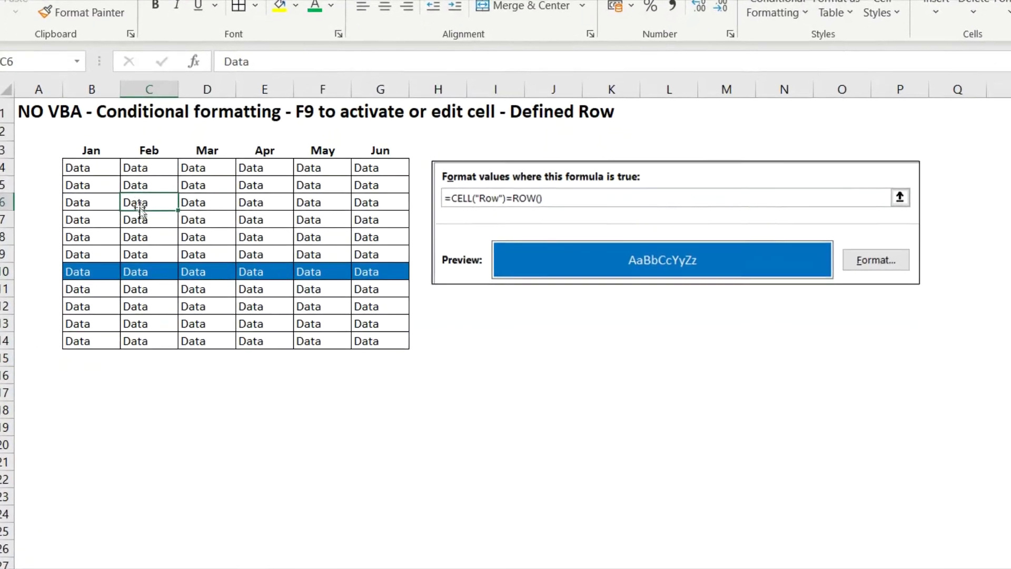
key(F9)
click(128, 174)
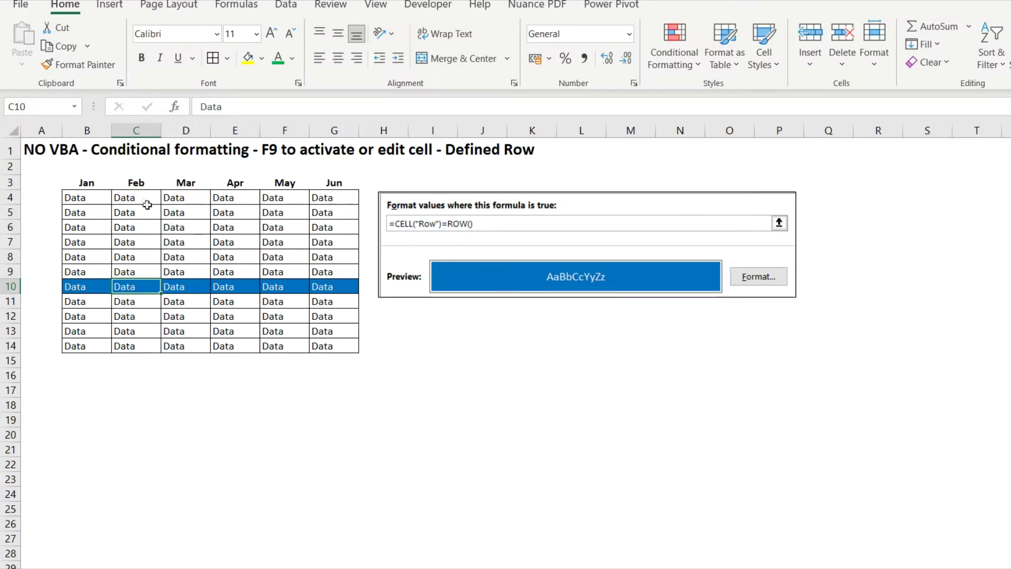
drag(77, 197, 330, 346)
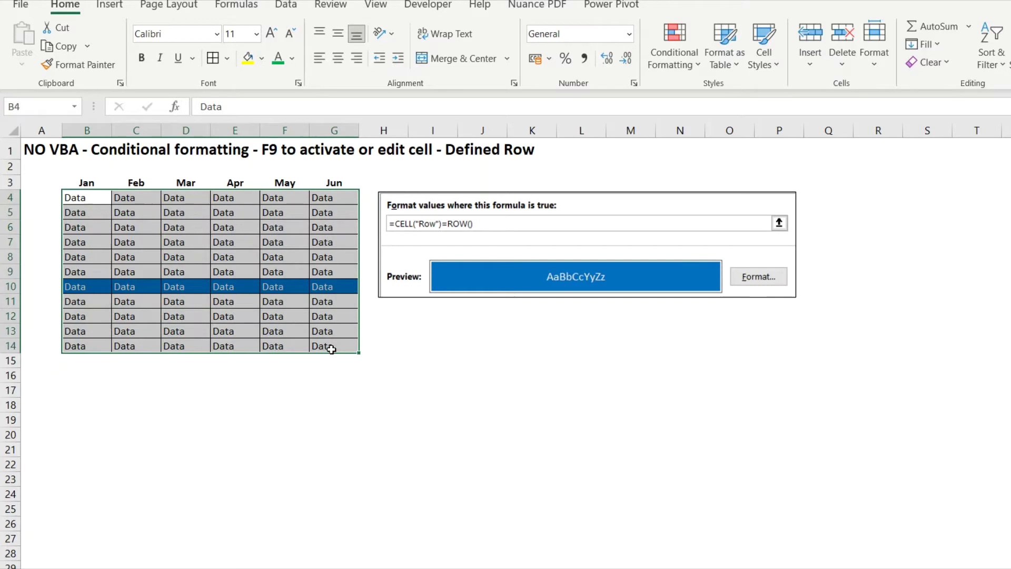
Step: Start a new conditional formatting rule of type 'Use a formula to determine which cells to format'
click(680, 42)
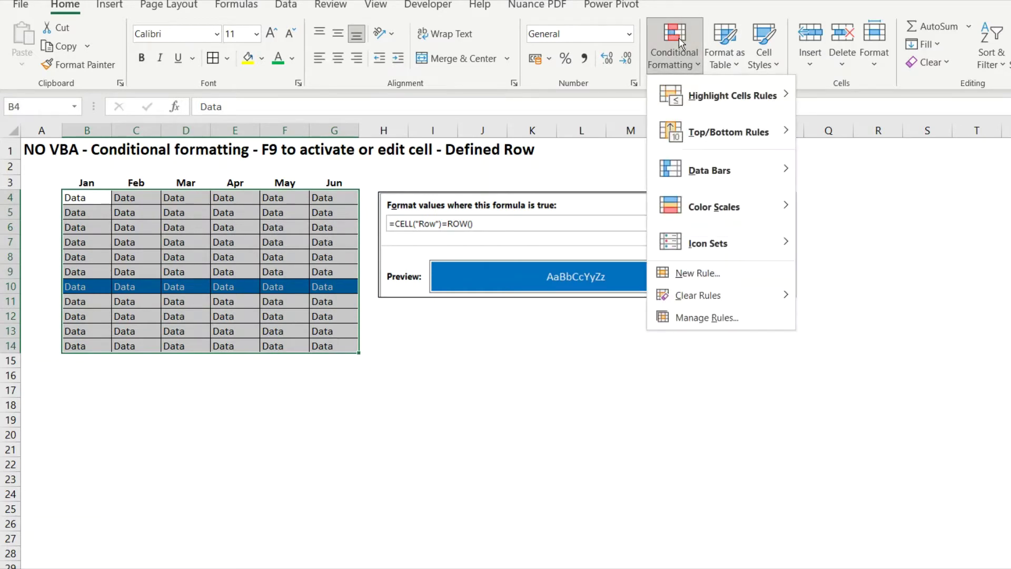
click(695, 275)
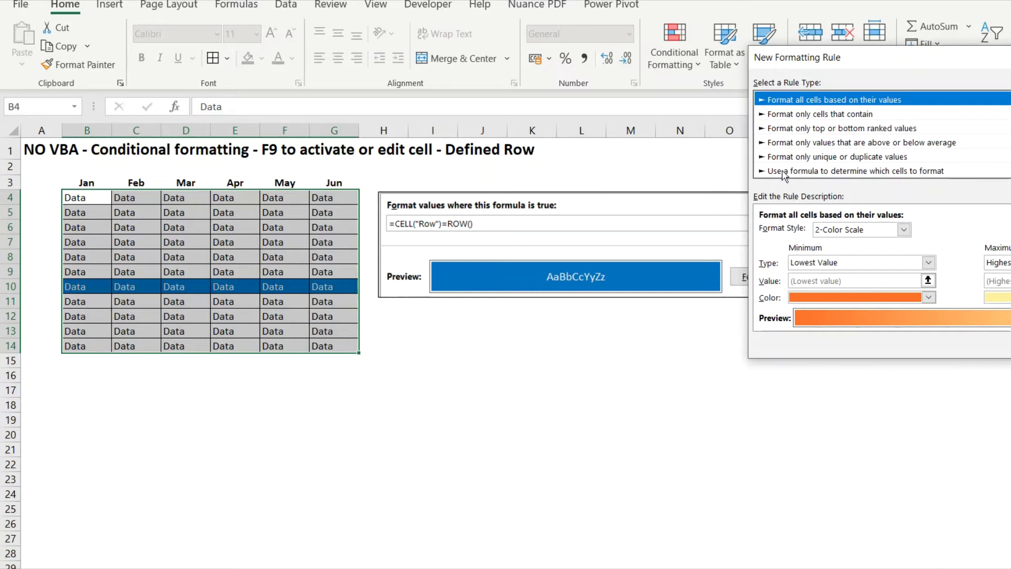
click(784, 171)
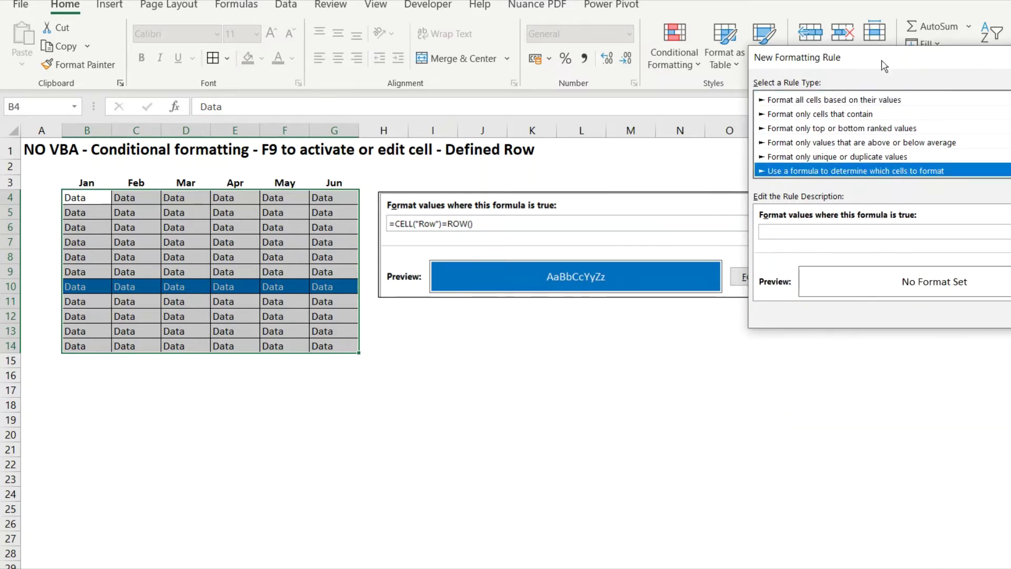
drag(885, 66, 696, 145)
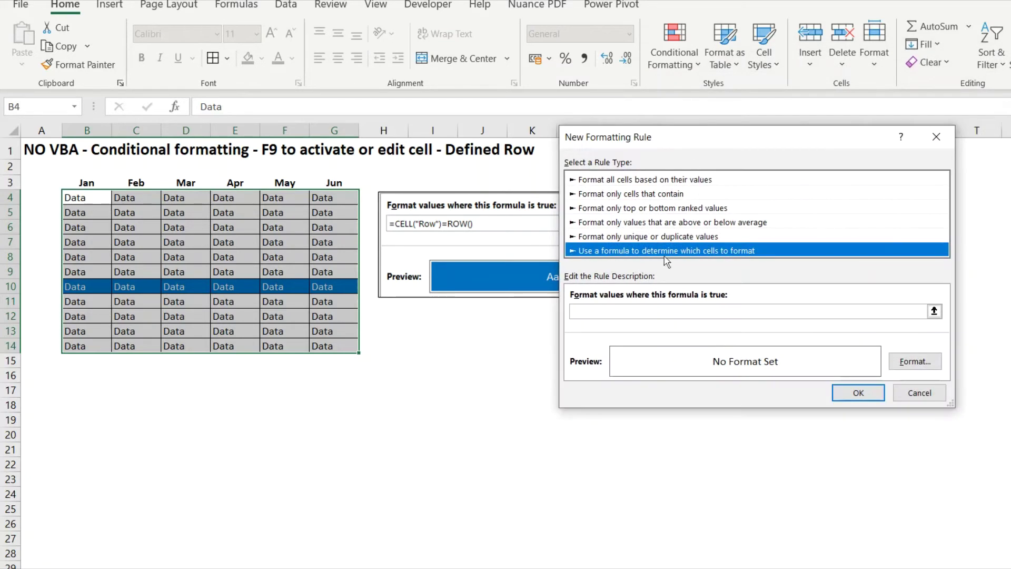
click(588, 310)
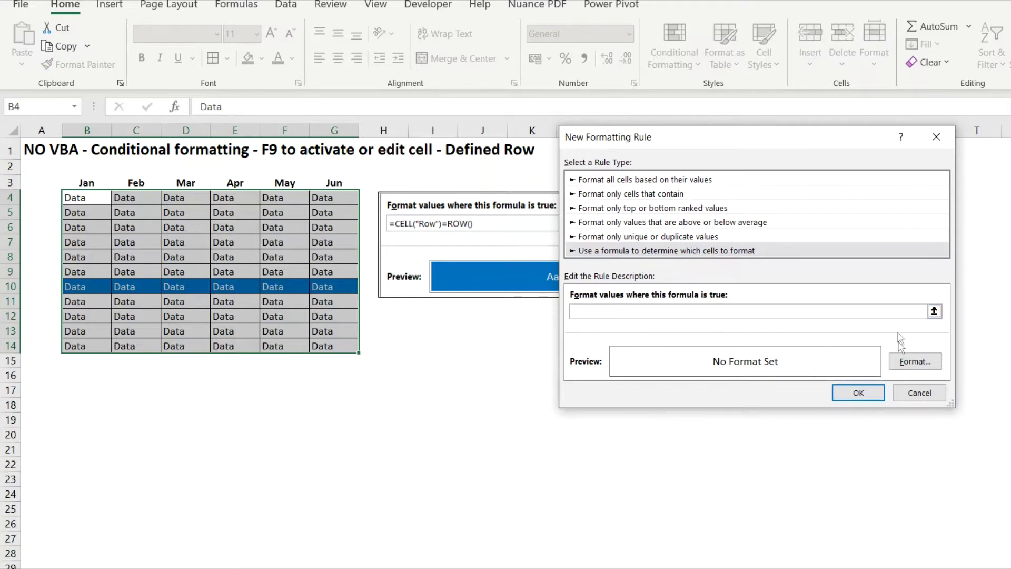
Step: Open the rule's Format dialog, view the font colour choices, and cancel without choosing one
click(915, 361)
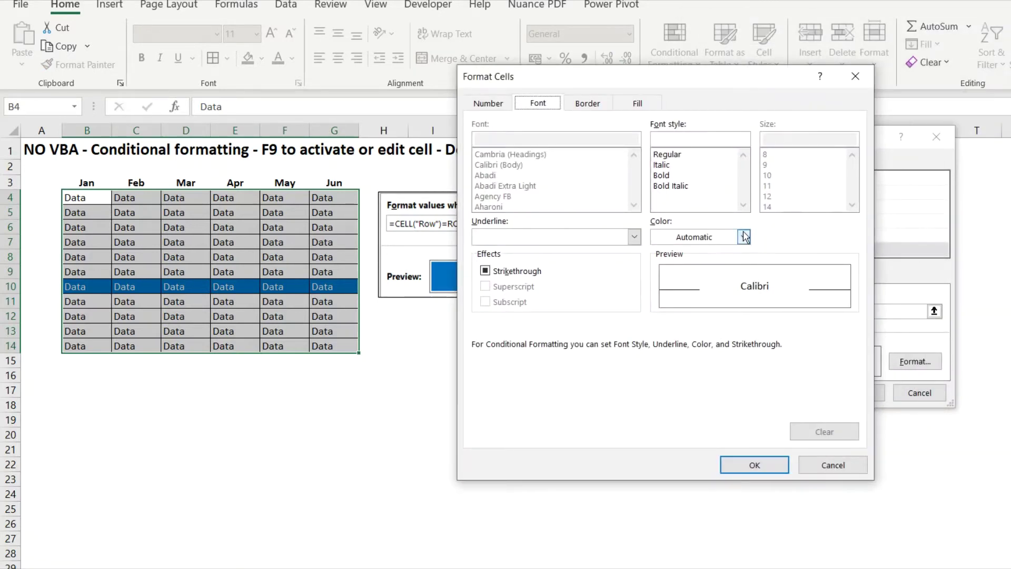
click(743, 237)
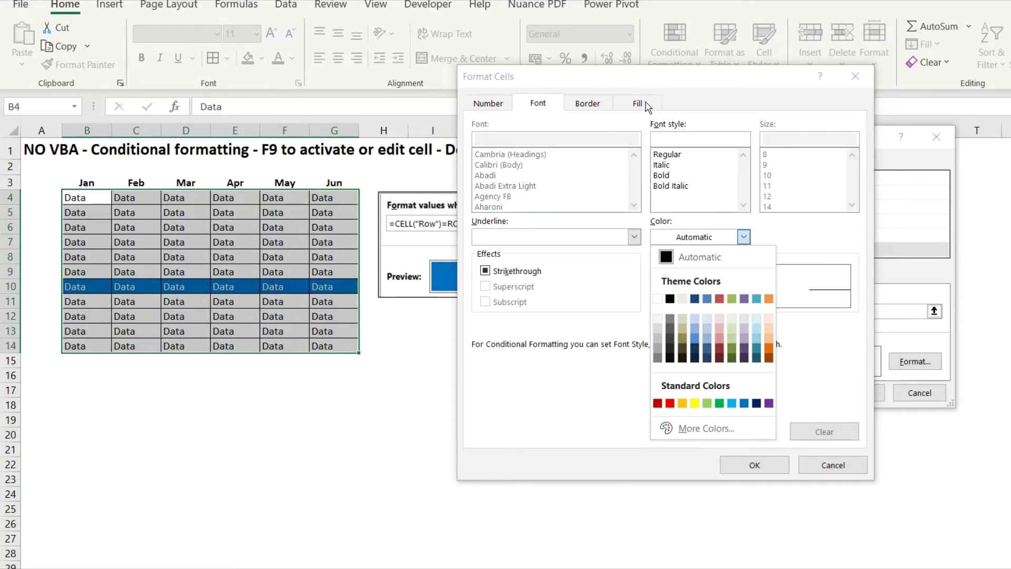
click(826, 468)
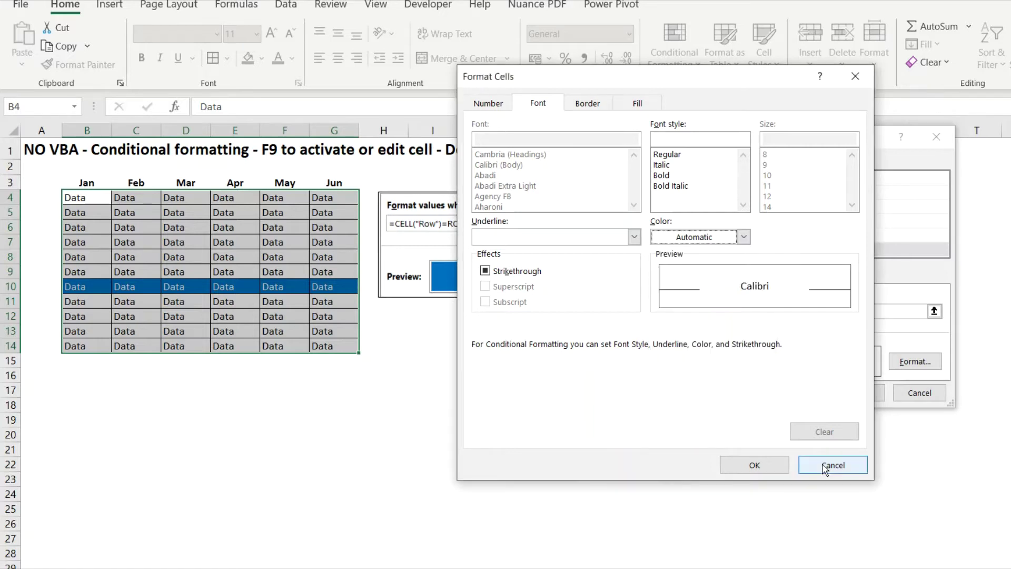
click(825, 466)
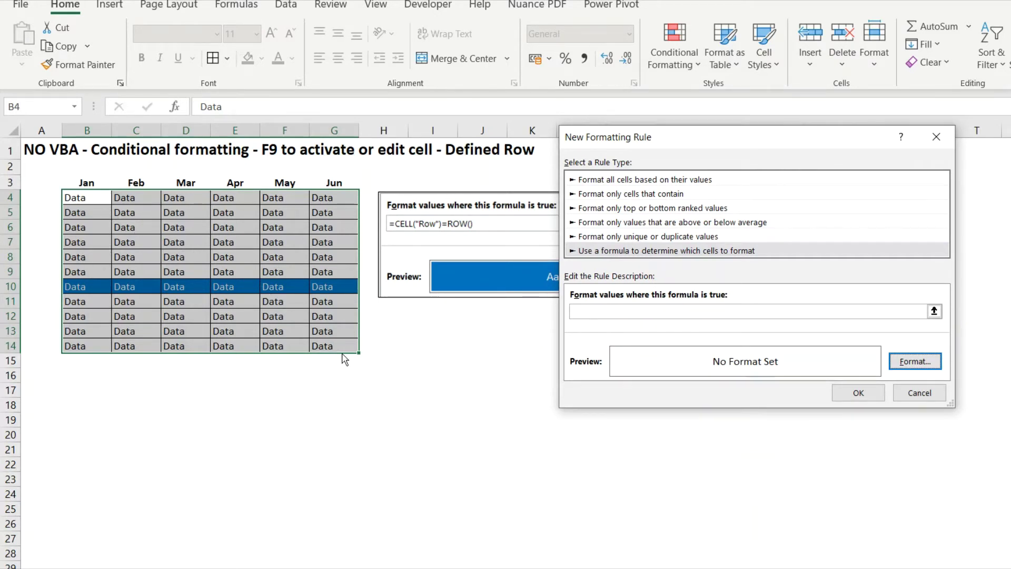
Step: Cancel the unfinished rule, then move the active cell to D8 and press F9 to highlight row 8
click(917, 393)
click(315, 427)
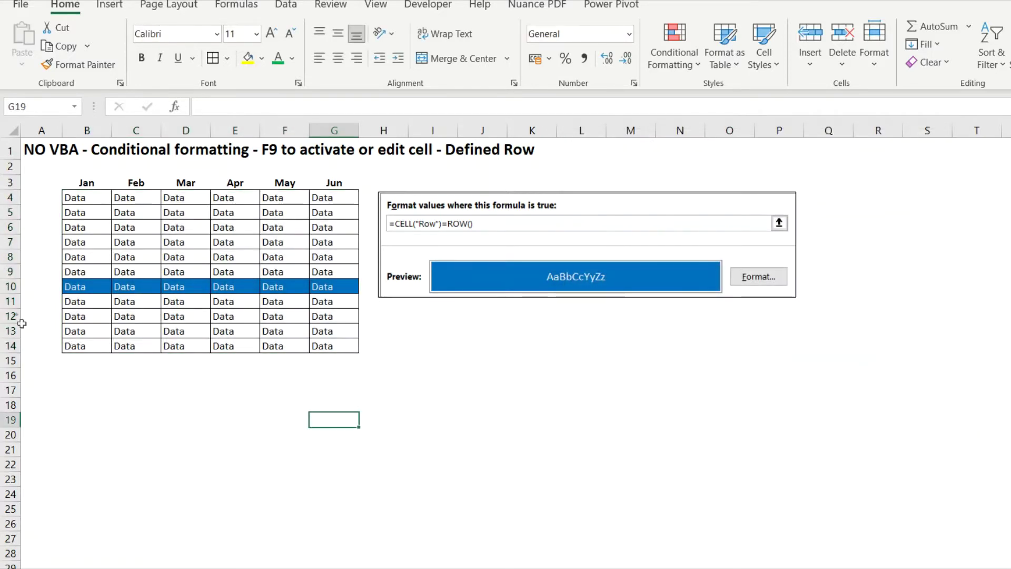
key(F9)
click(108, 374)
click(151, 390)
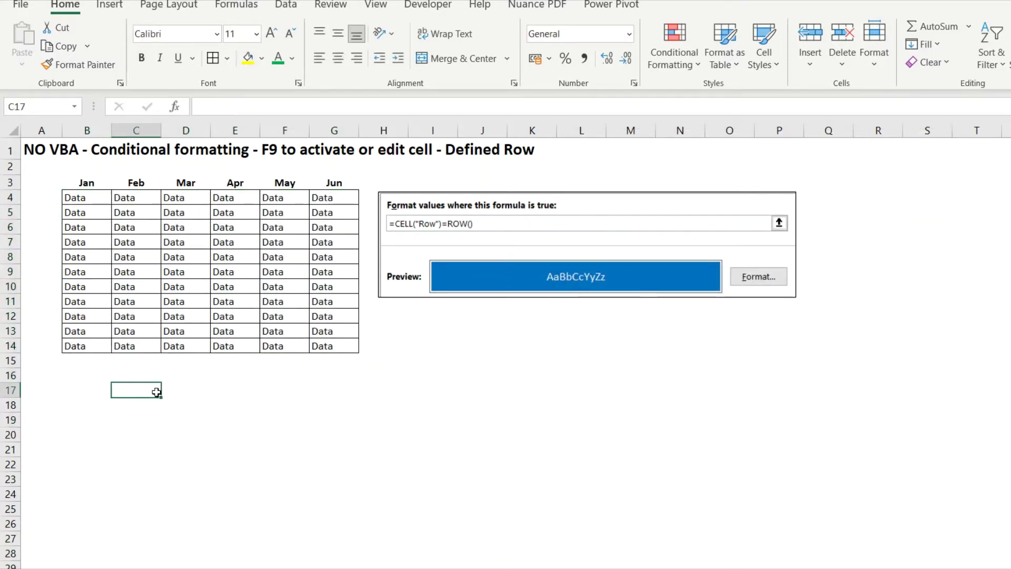
key(Up)
key(Up)
key(Up)
key(Up)
key(Up)
key(Up)
key(Up)
key(Up)
key(Up)
key(Right)
key(F9)
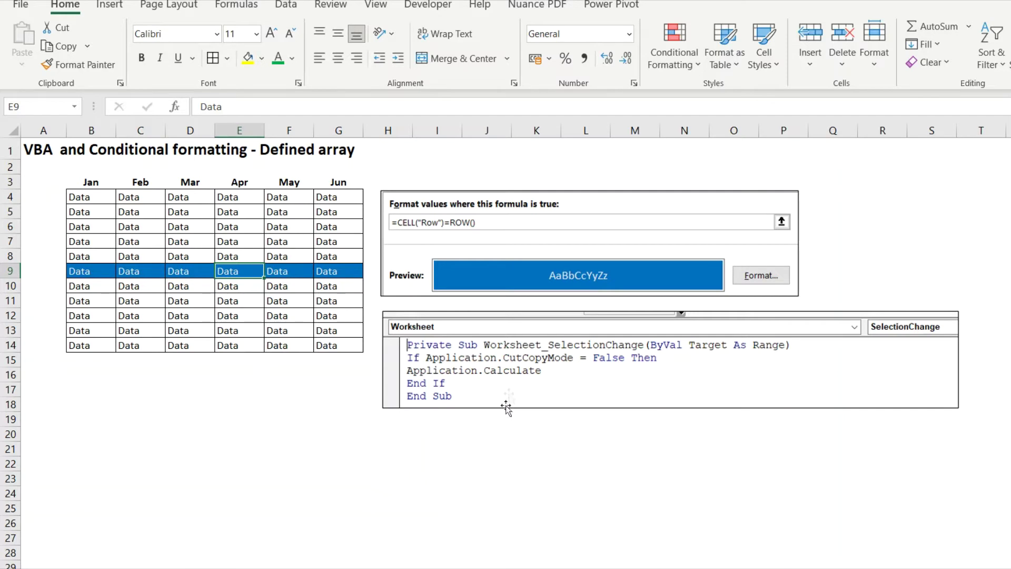
click(237, 330)
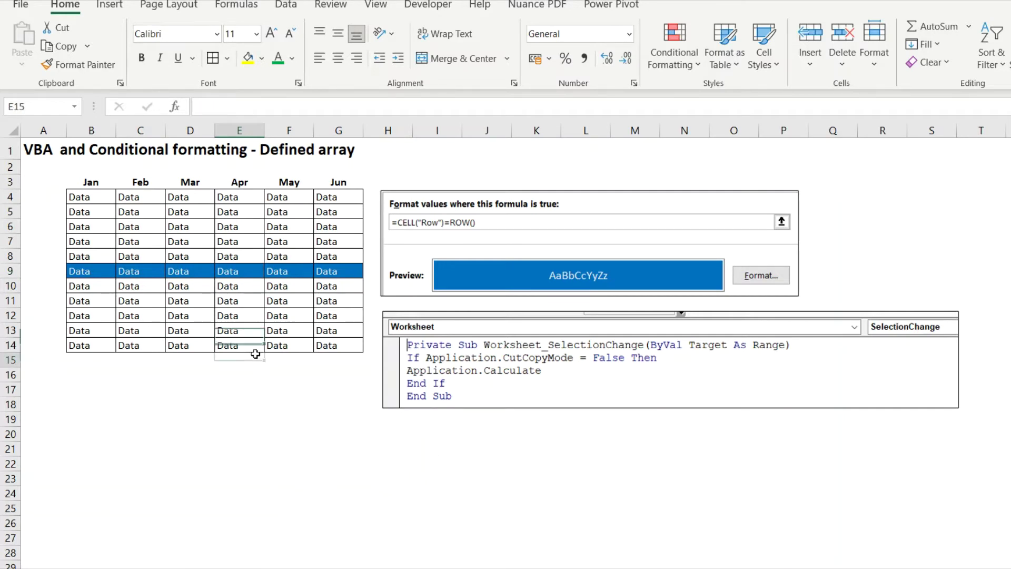
click(237, 316)
click(237, 256)
click(231, 284)
click(232, 315)
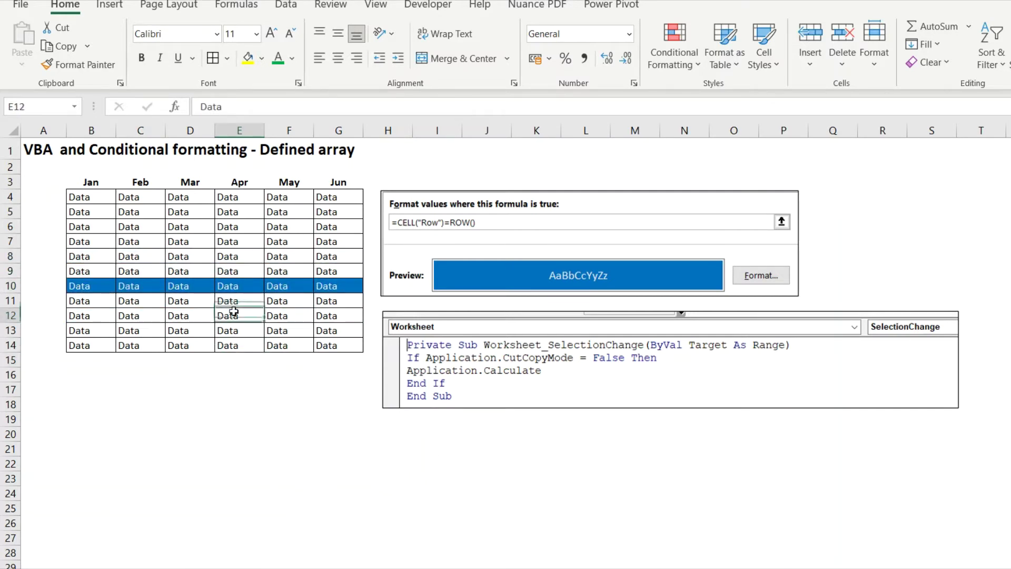
click(232, 242)
click(221, 286)
click(221, 326)
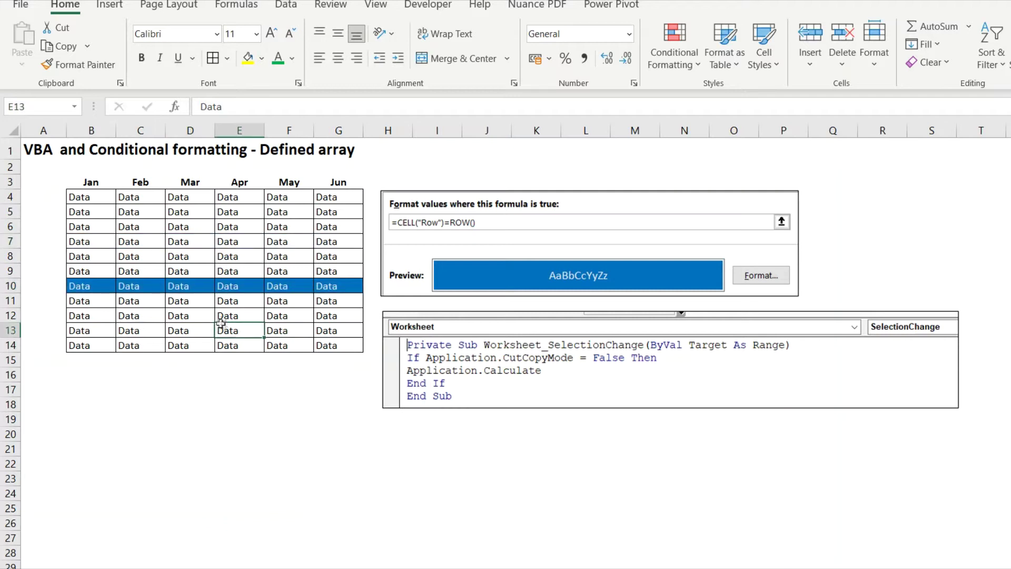
click(234, 228)
click(231, 269)
click(186, 228)
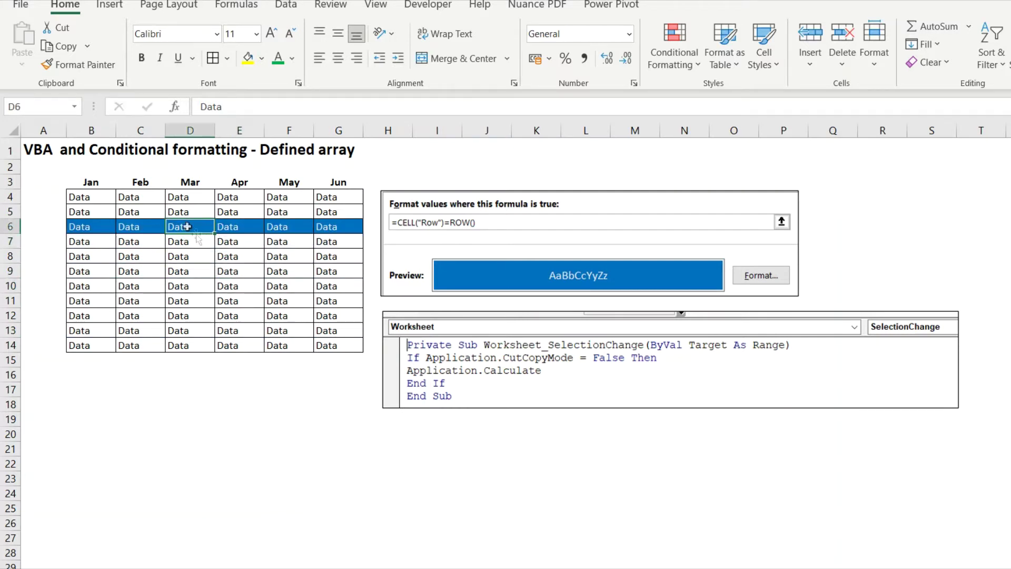
click(224, 270)
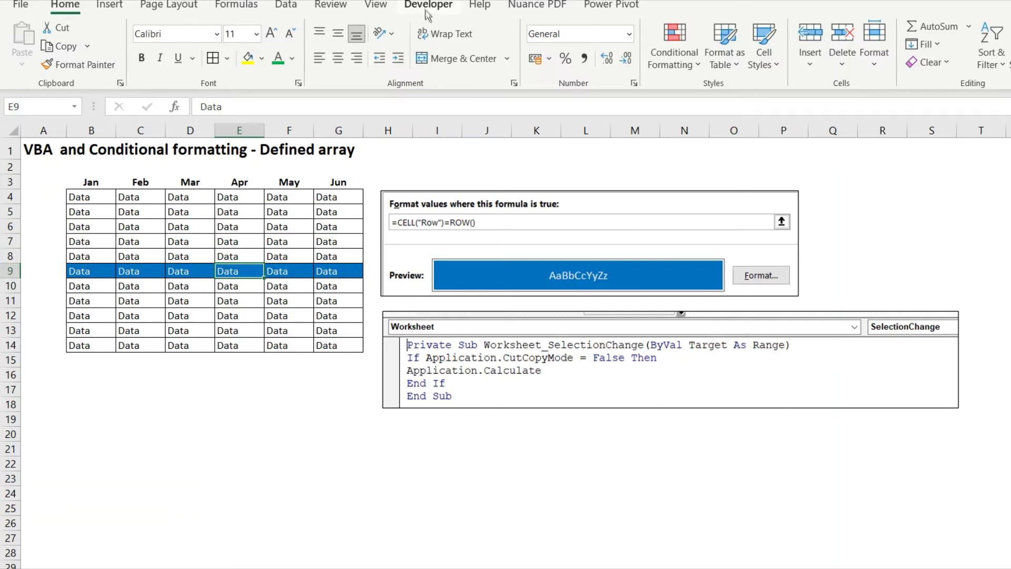
click(20, 8)
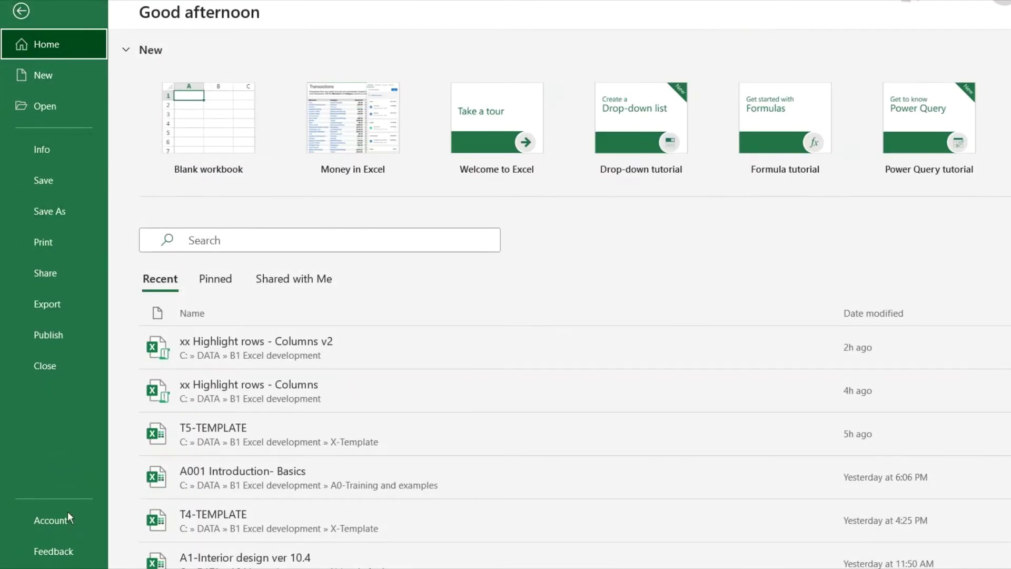
click(31, 566)
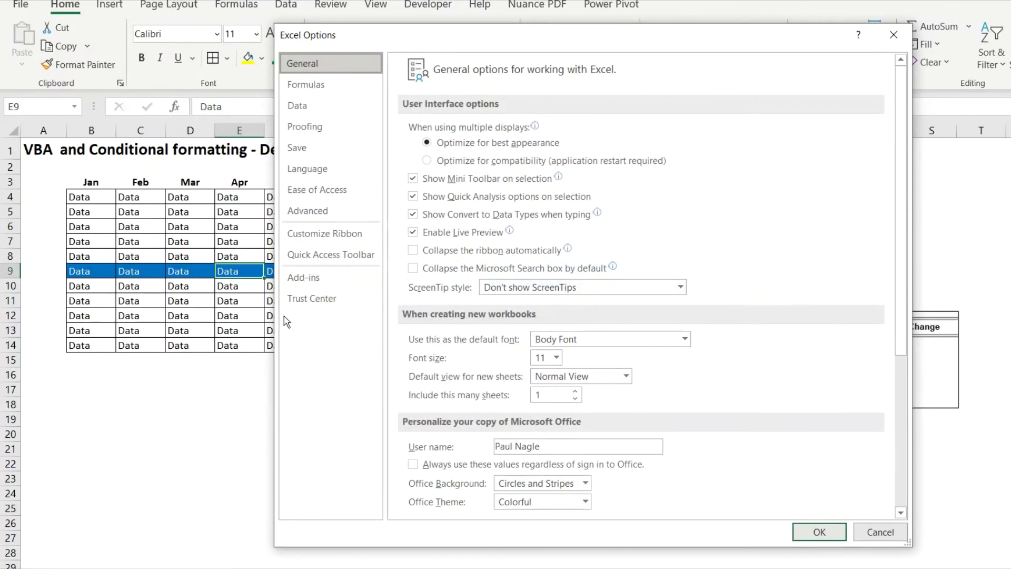
click(298, 235)
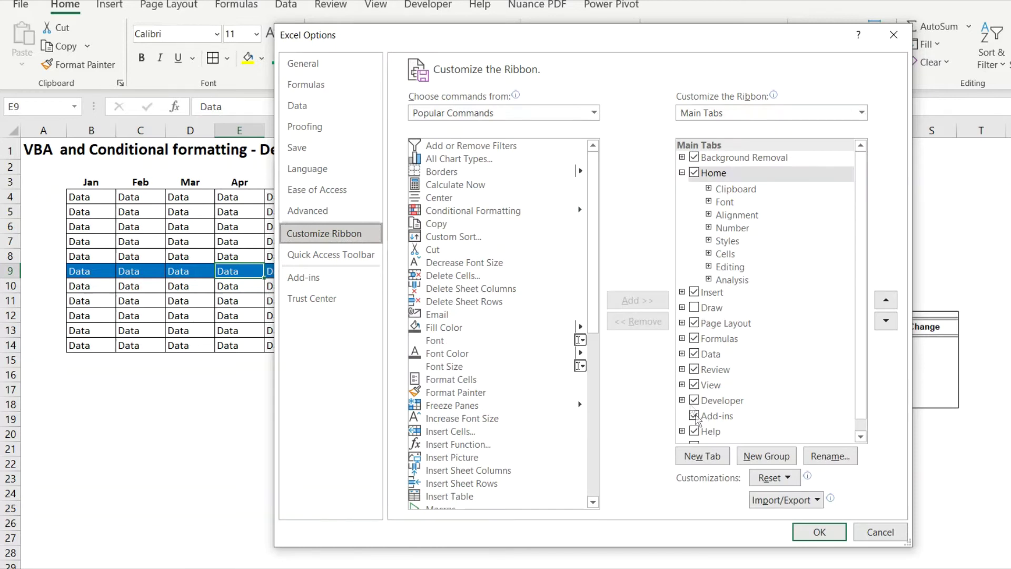
click(695, 401)
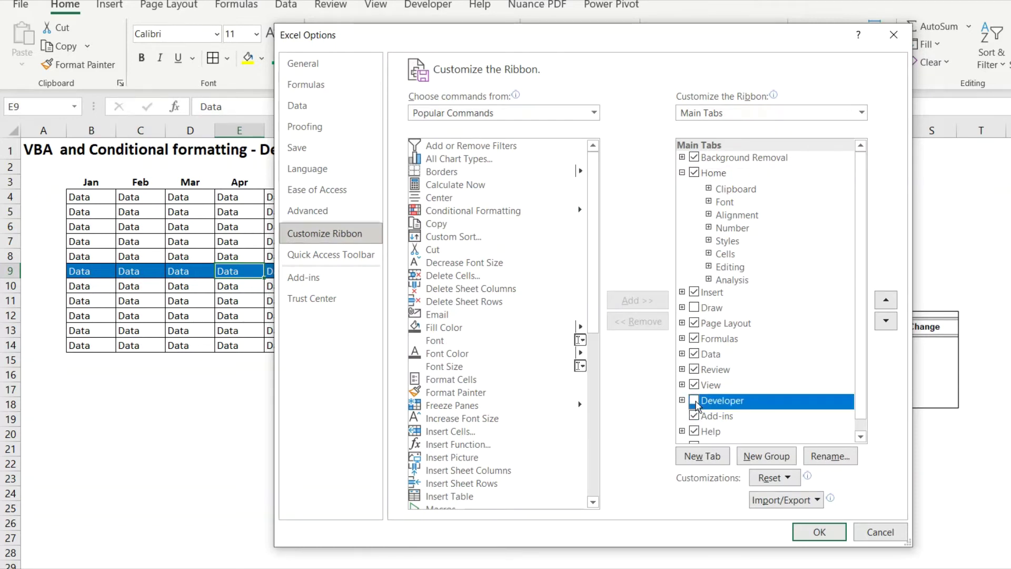
click(820, 531)
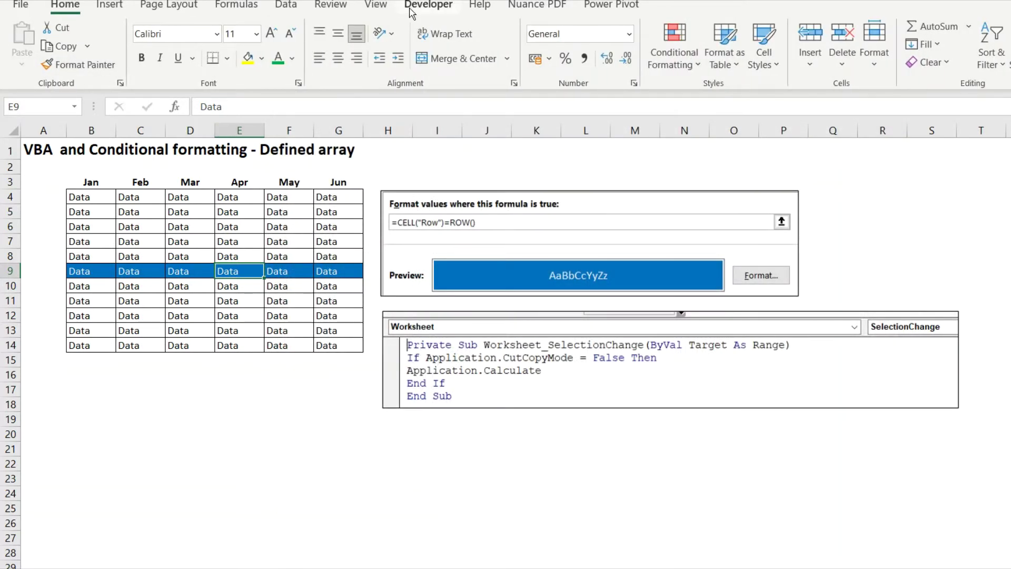
Step: Open the Visual Basic editor and review the VB-ROW-001 sheet's Worksheet_SelectionChange code
click(428, 5)
click(27, 47)
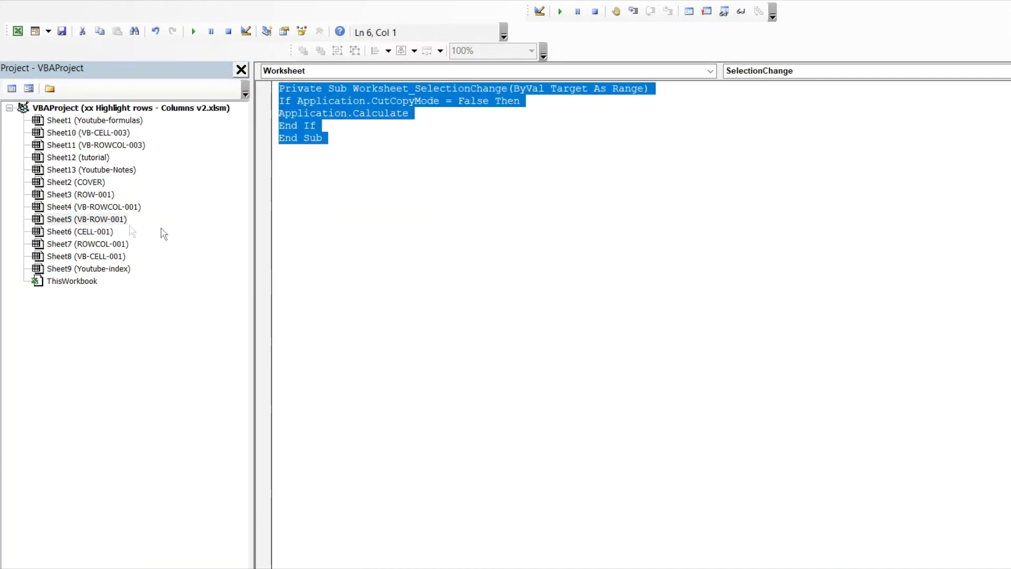
click(333, 176)
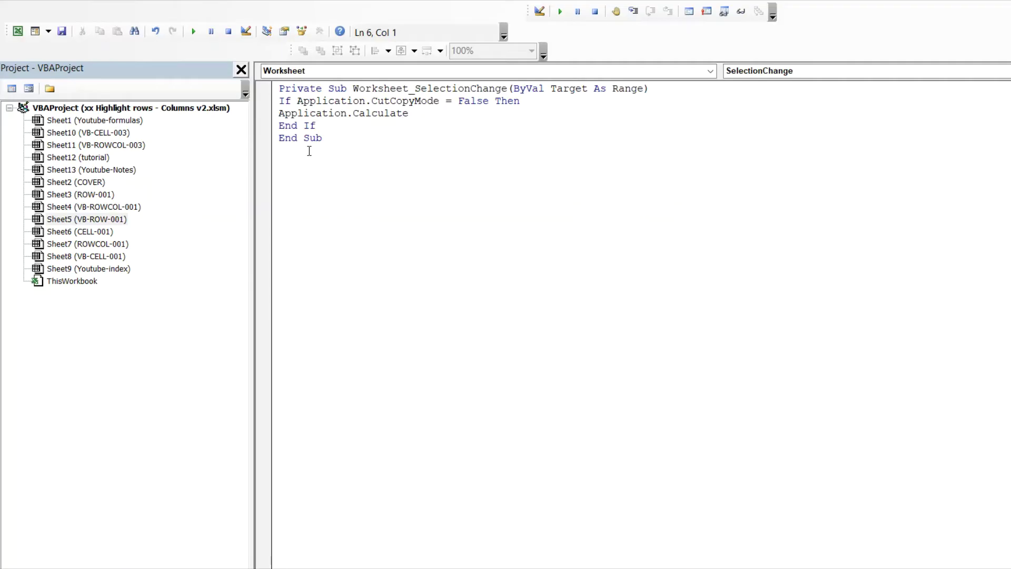
click(100, 219)
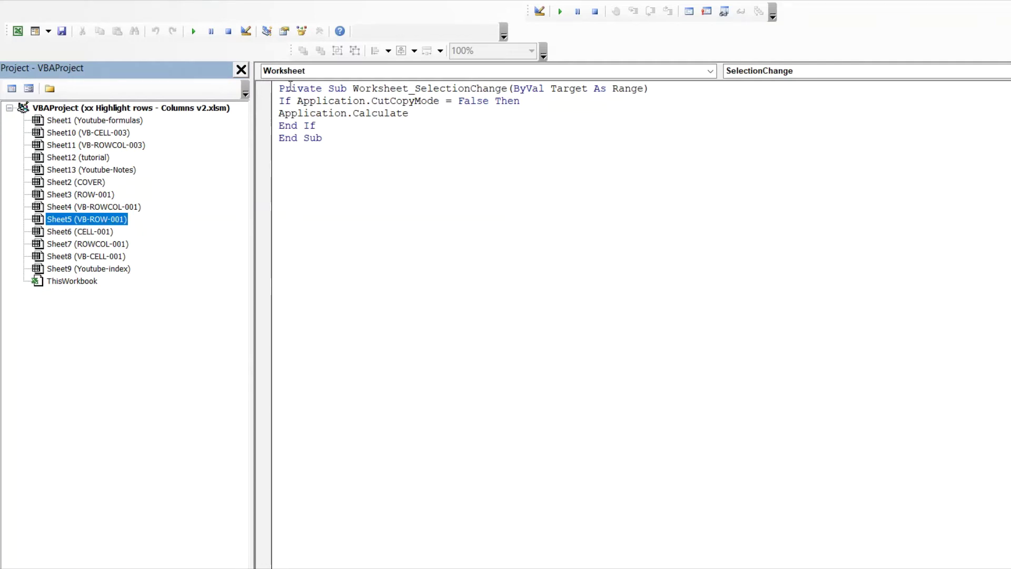
drag(283, 88, 366, 140)
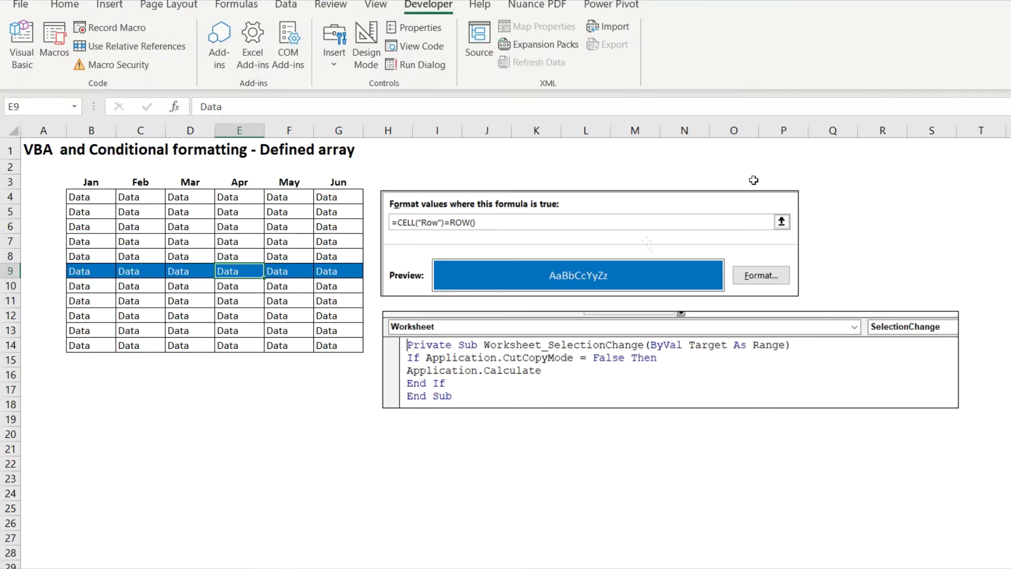
Step: Select E11, E6, E10, E12 and D7 to watch the row highlight, then D9 in the row-and-column example
click(217, 301)
click(226, 227)
click(224, 285)
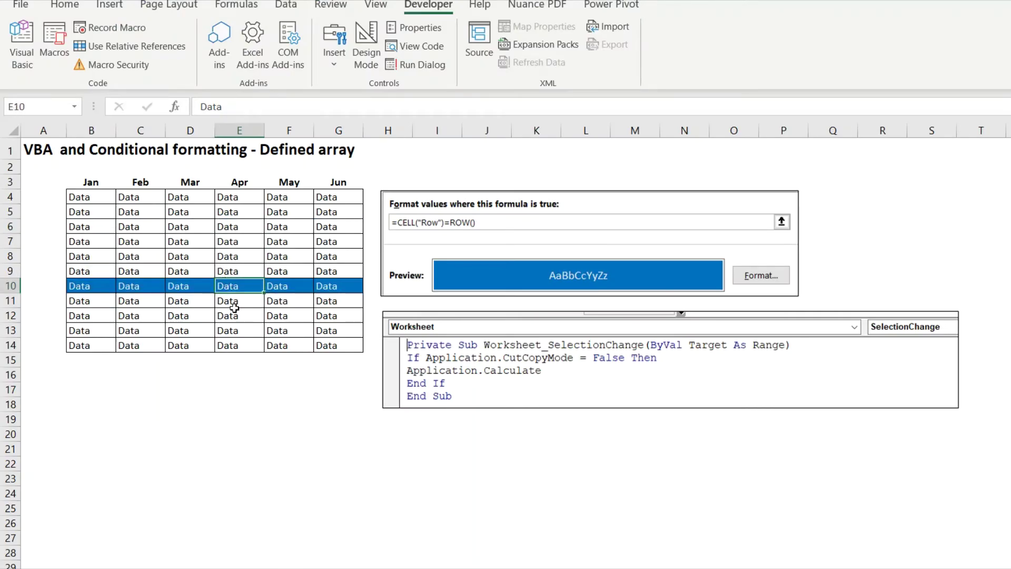
click(228, 315)
click(202, 245)
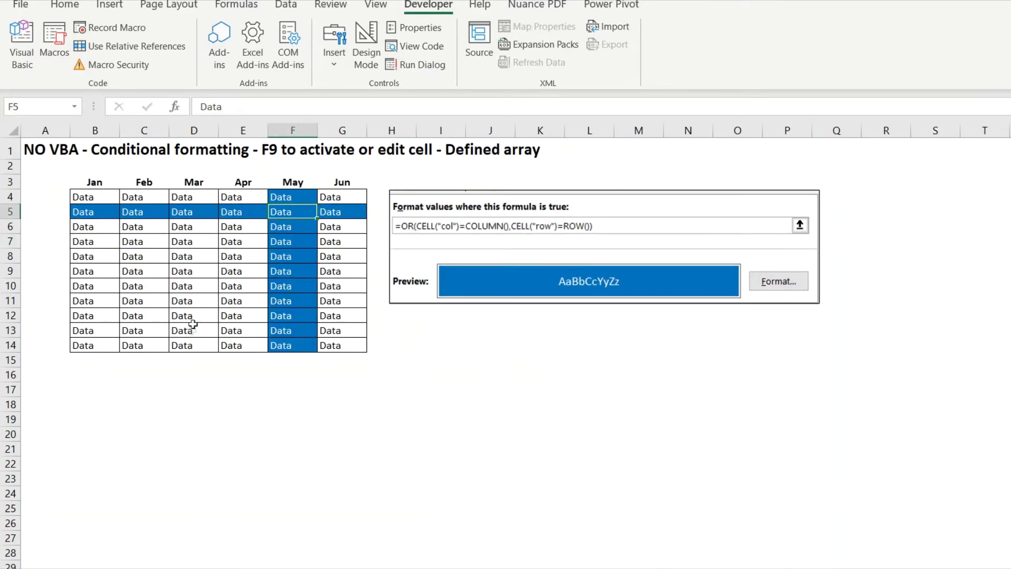
click(213, 269)
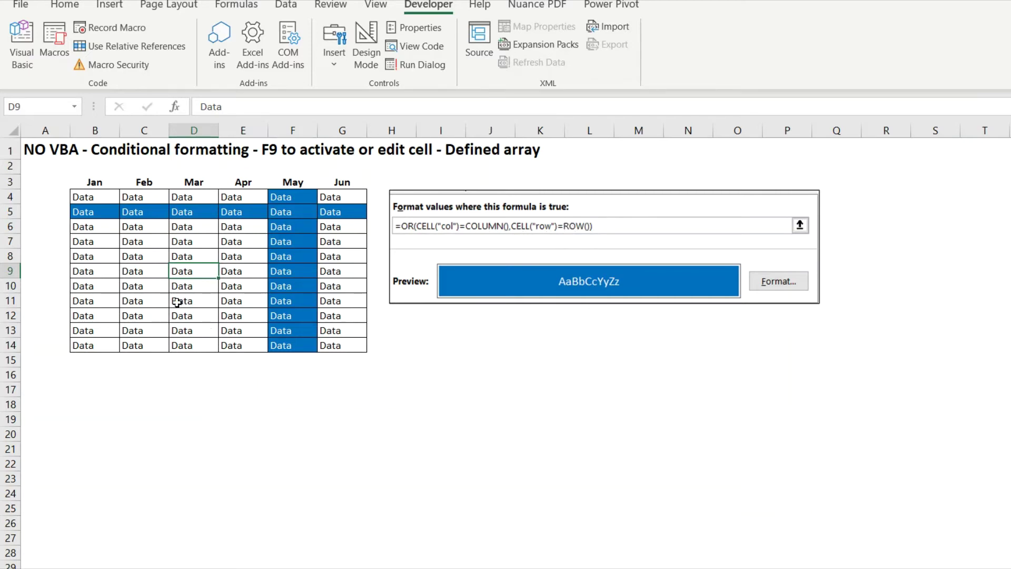
Step: Select D8, F11, E5 and C10, pressing F9 after each so the blue cross follows
click(189, 254)
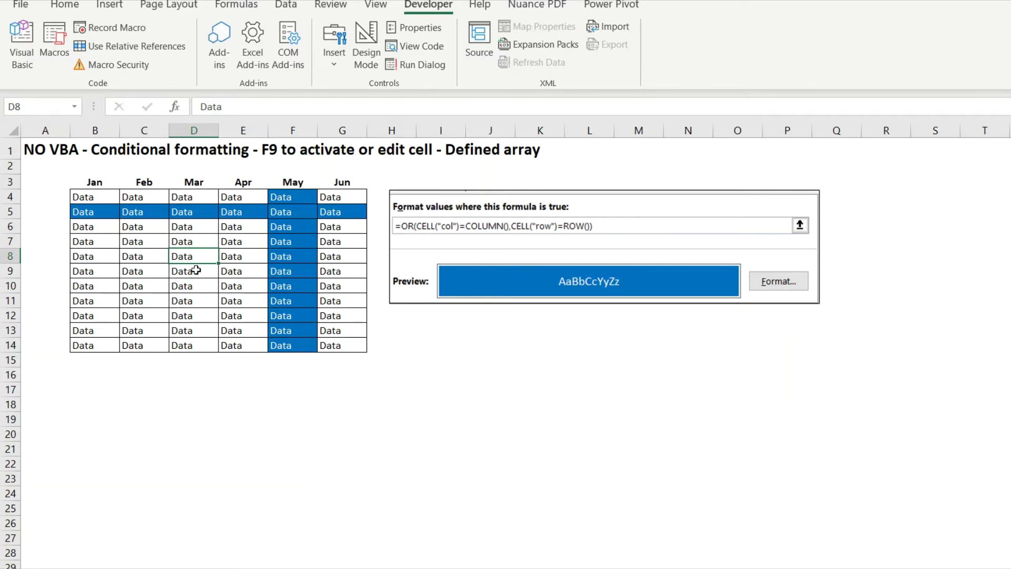
key(F9)
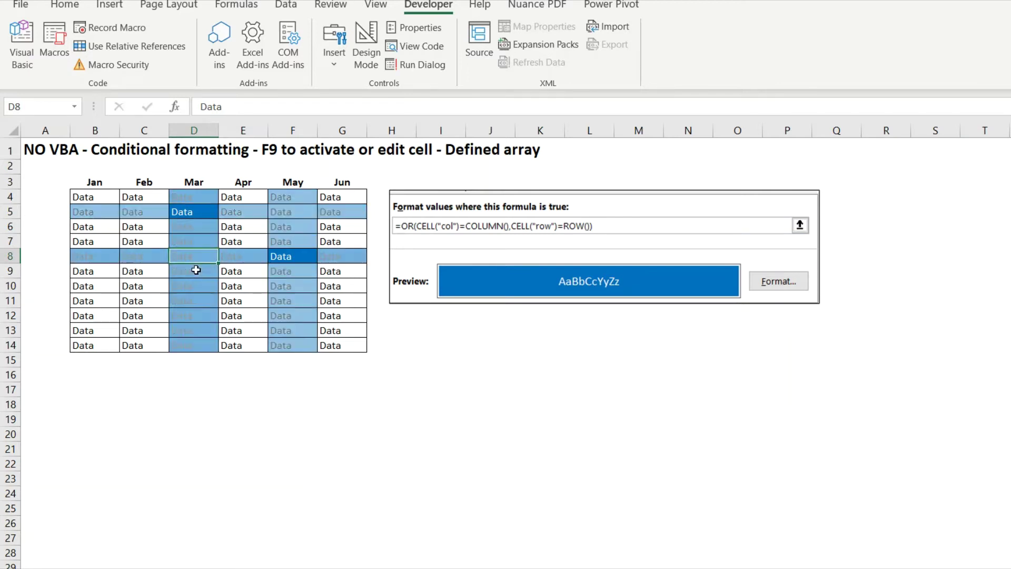
click(293, 298)
key(F9)
click(226, 214)
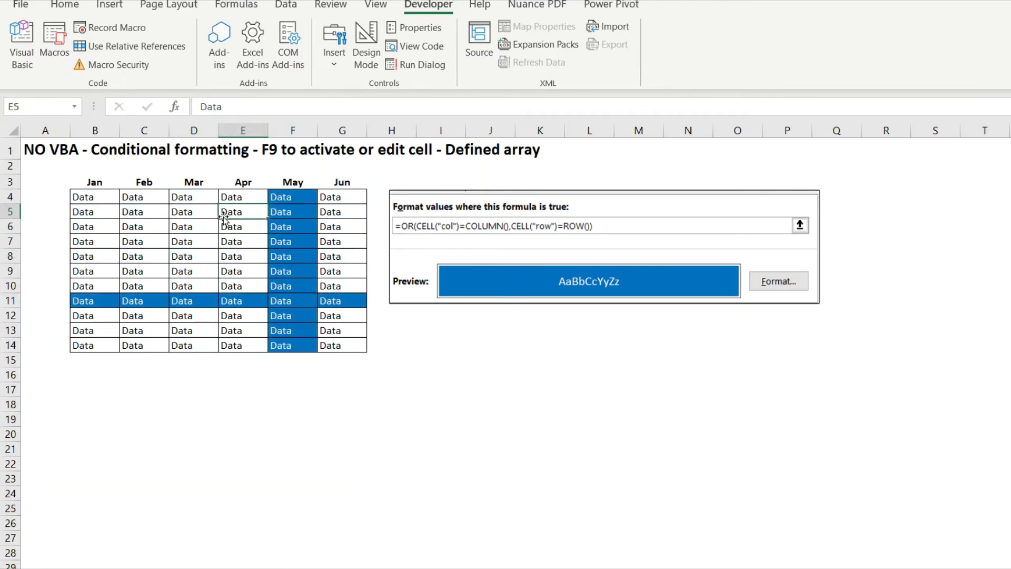
key(F9)
click(138, 282)
key(F9)
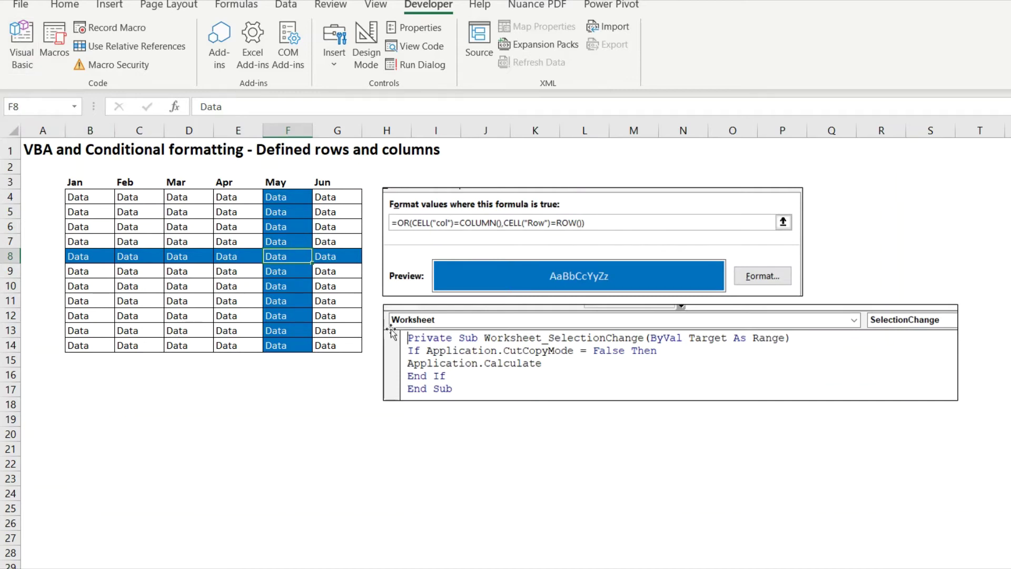
Step: Inspect the VB-ROWCOL-001 sheet's selection-change code module in the VBA editor
key(alt+F11)
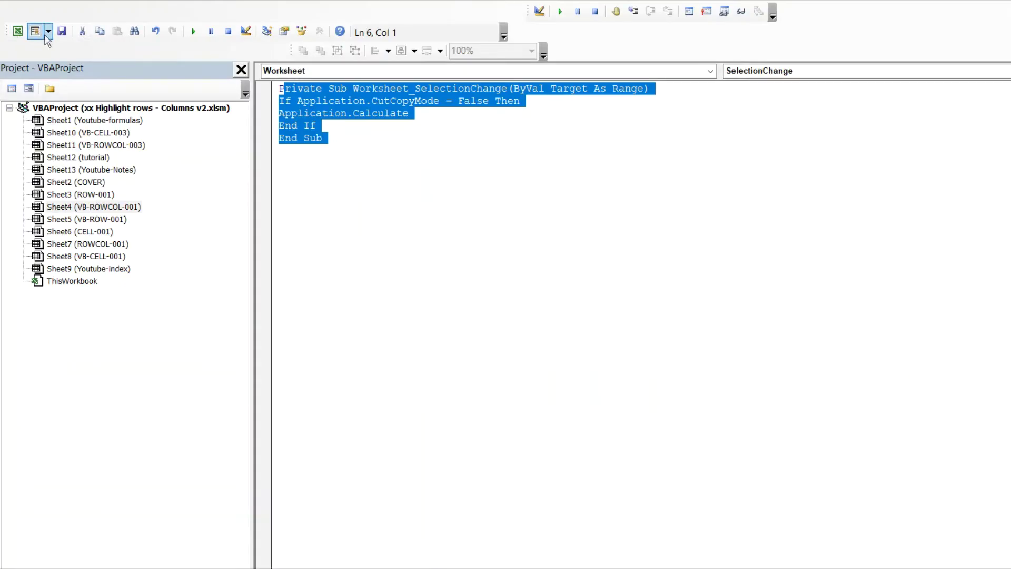
click(92, 209)
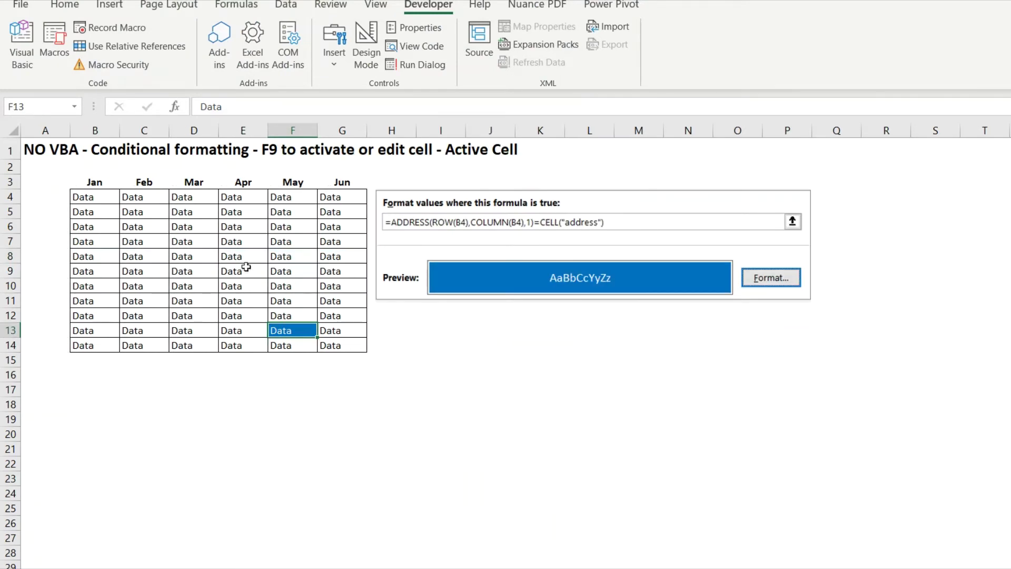
Step: Make E9, D6, F6, D11 and D8 active in turn, recalculating with F9 so the blue fill follows
click(246, 267)
key(F9)
click(188, 226)
click(292, 226)
key(F9)
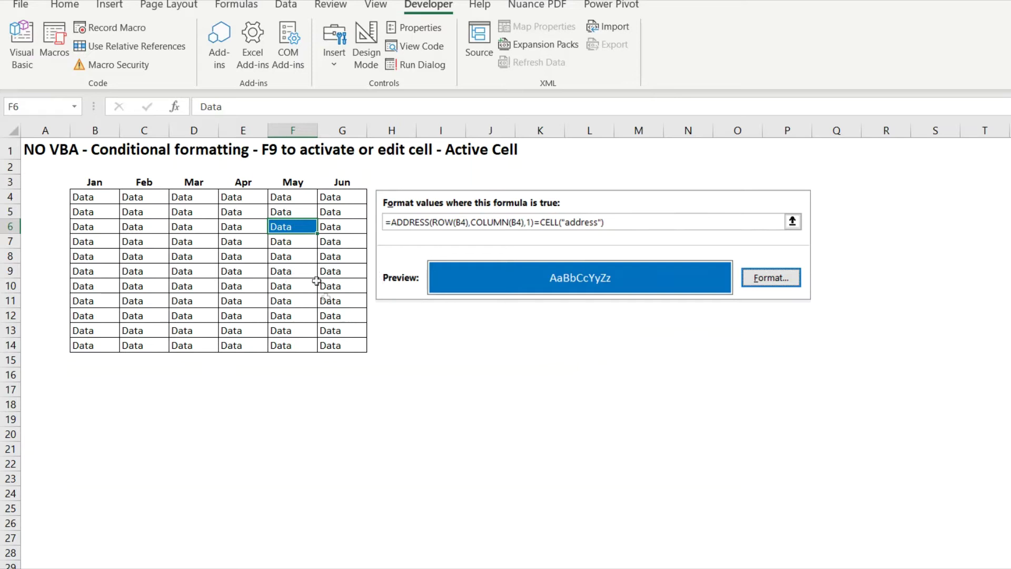
click(187, 299)
key(F9)
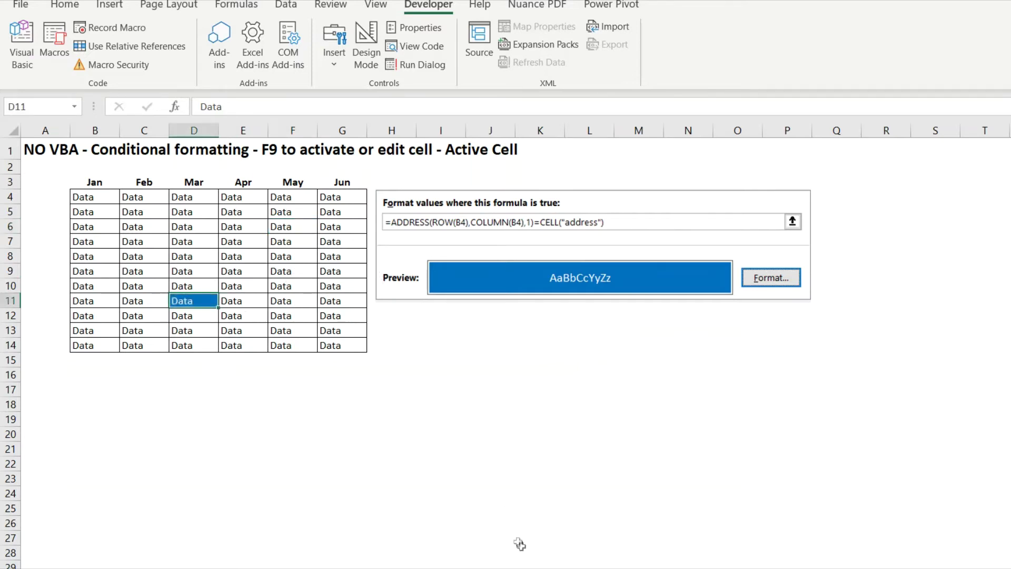
key(Up)
key(Up)
key(Up)
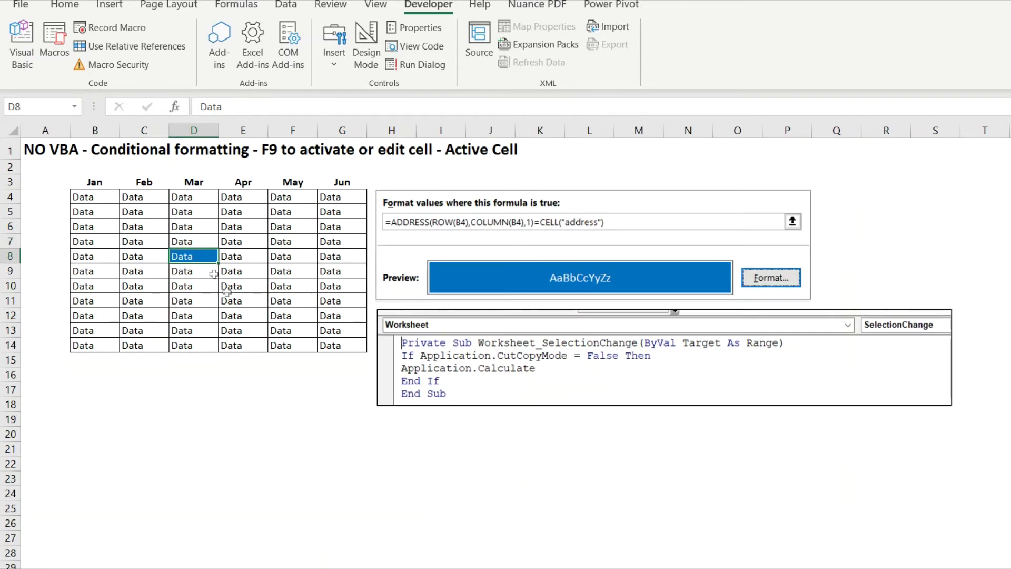
Step: Select E10, F7 and D7, watching the blue fill follow each automatically
click(230, 291)
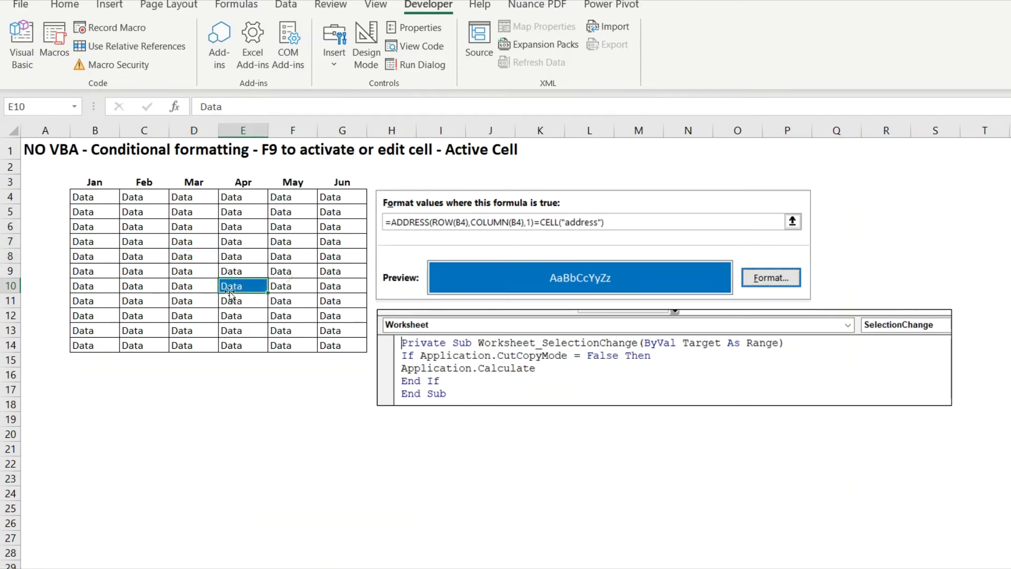
click(279, 243)
click(180, 238)
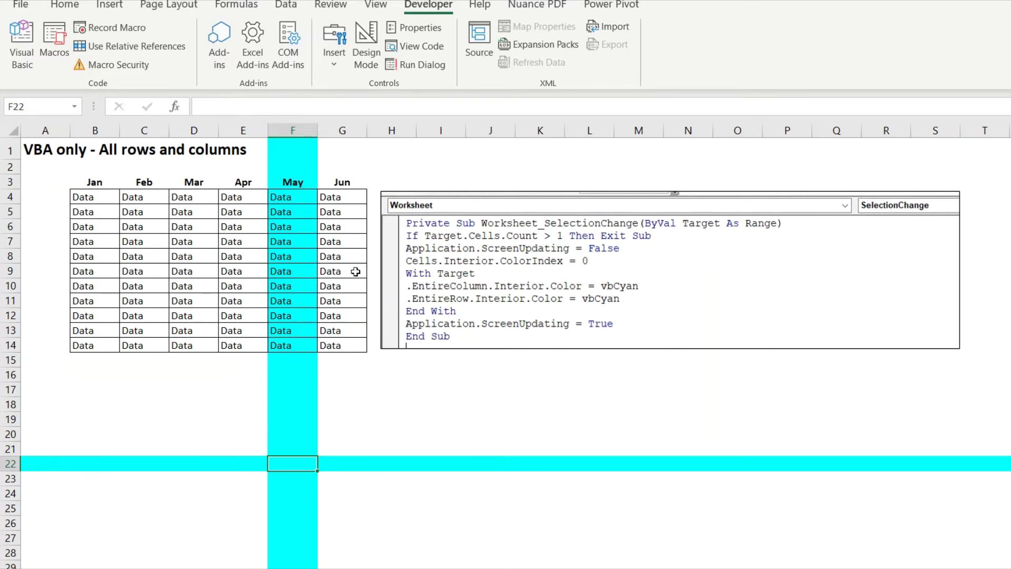
Step: Select D19, O16, J25, G1, G21, B18 and L22, each lighting its row and column cyan
click(186, 419)
click(746, 379)
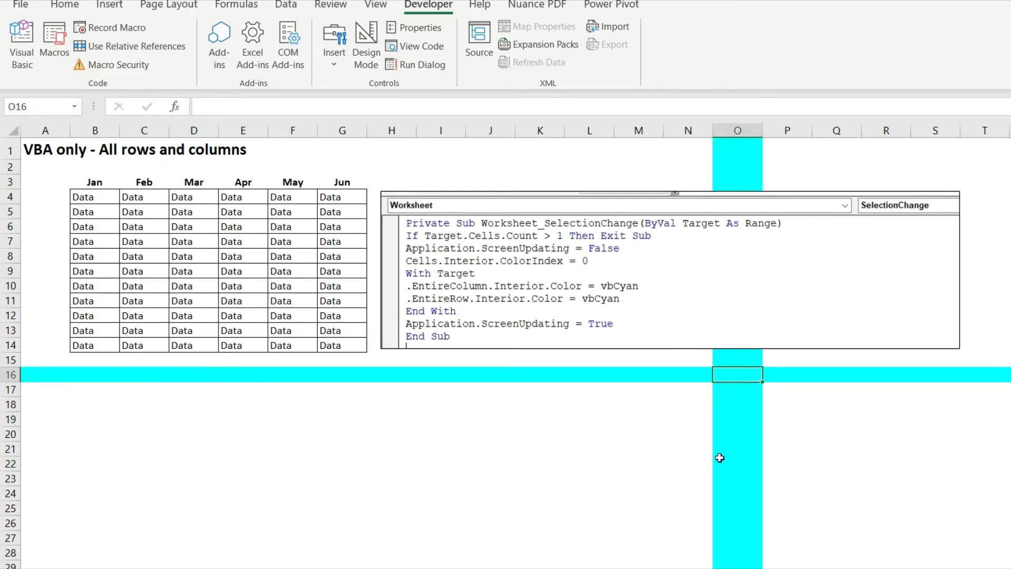
click(491, 506)
click(330, 149)
click(342, 449)
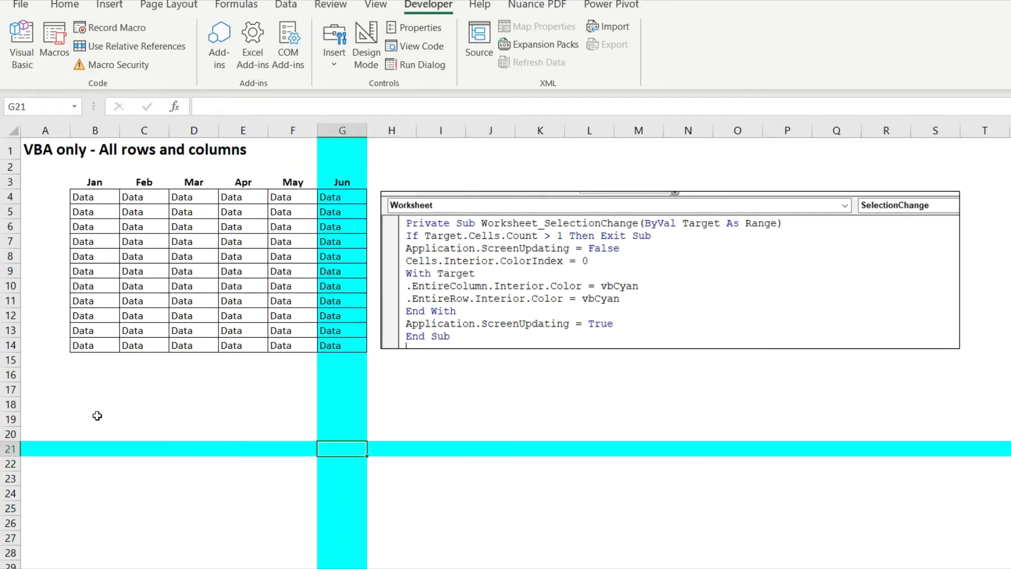
click(107, 414)
click(591, 464)
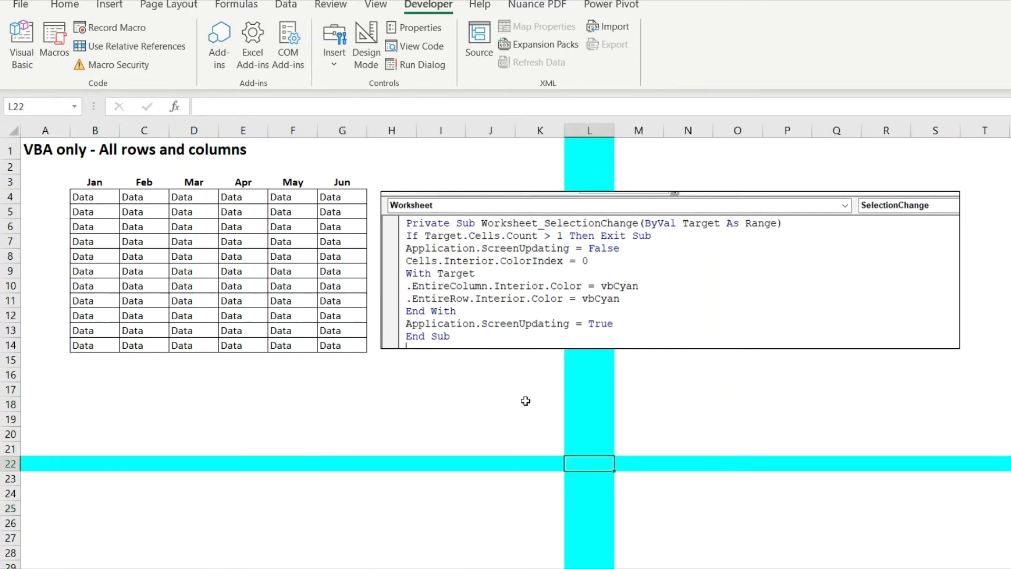
Step: Continue with D9, F6, O19, J22, E18, C10, K20 and G17, watching the cyan highlight move
click(184, 273)
click(287, 227)
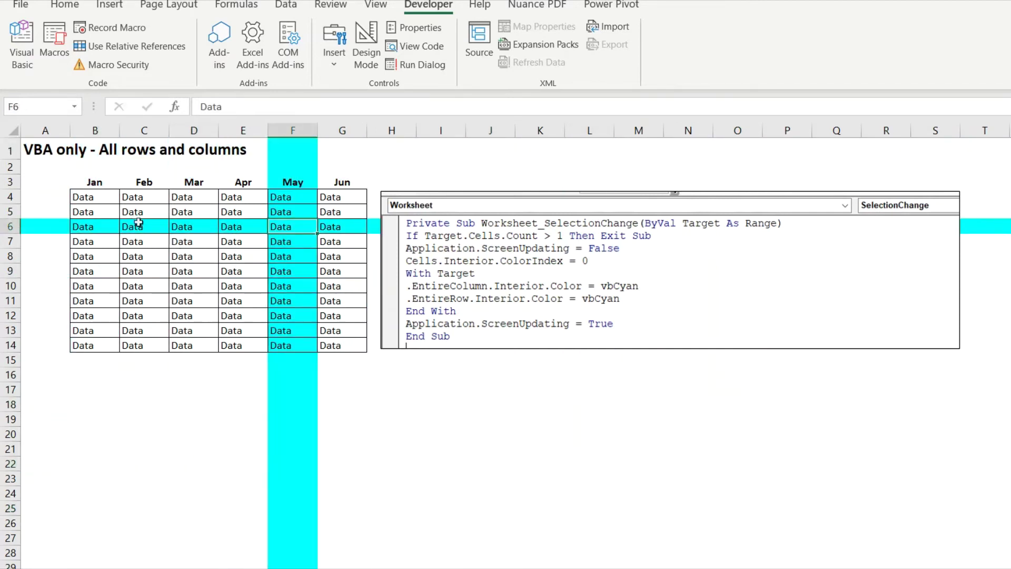
click(739, 418)
click(476, 462)
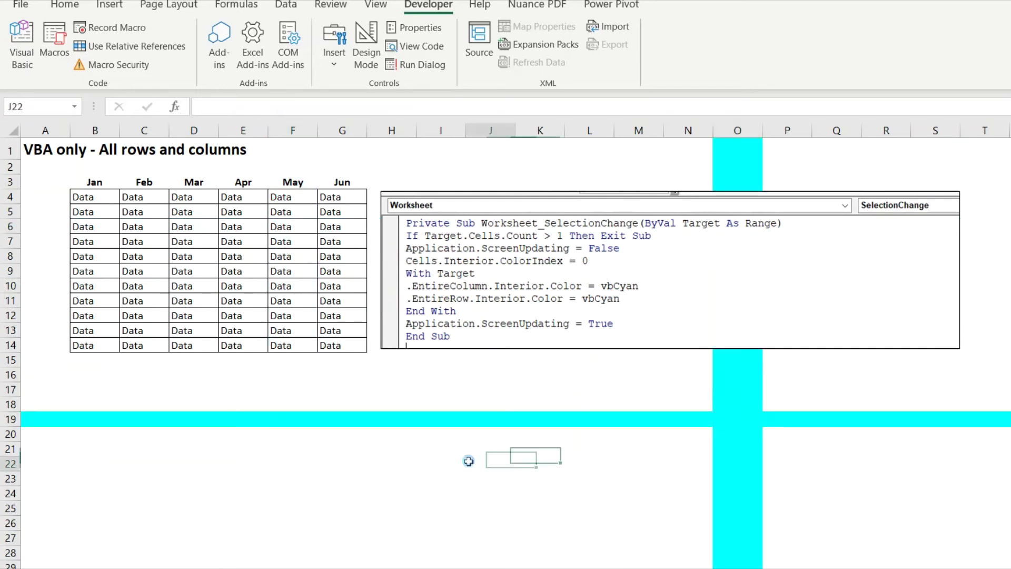
click(249, 399)
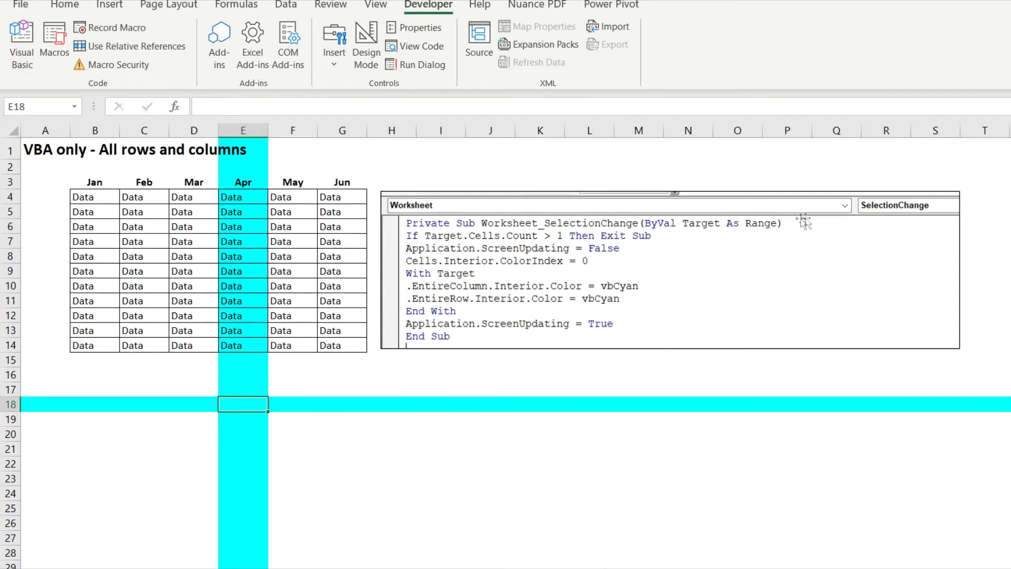
click(129, 290)
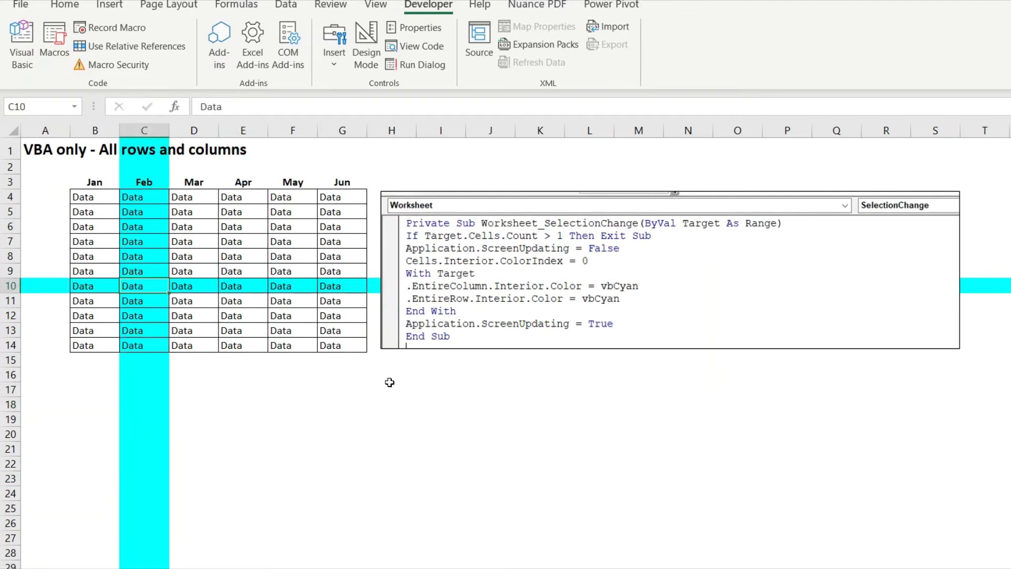
click(545, 433)
click(345, 391)
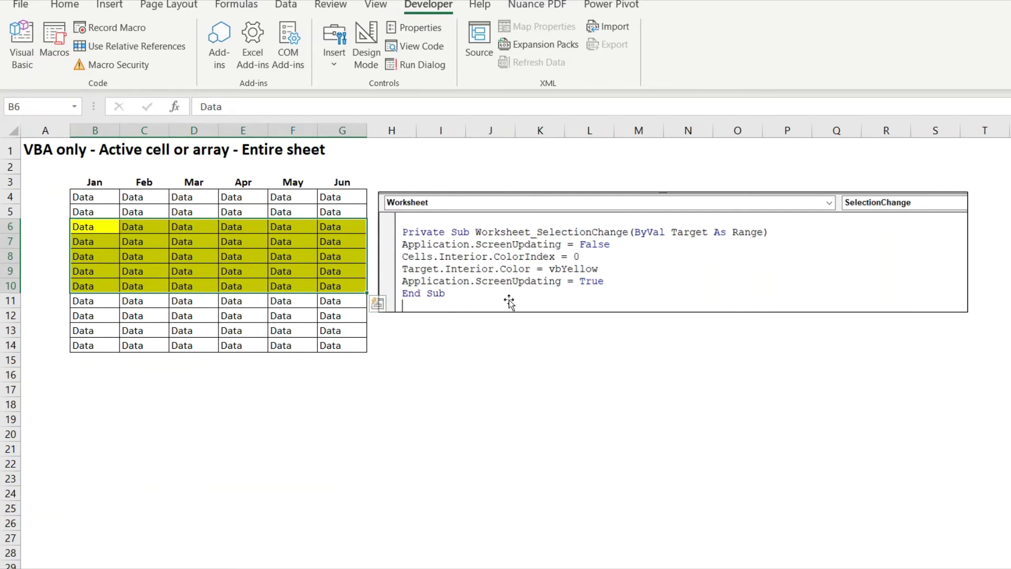
Step: Turn G12, E13, D8, F5:F6, F9:F10, G11 and block D5:E12 yellow, then select G8
click(324, 316)
click(258, 330)
click(192, 257)
drag(293, 210, 295, 226)
drag(311, 268, 311, 284)
click(331, 300)
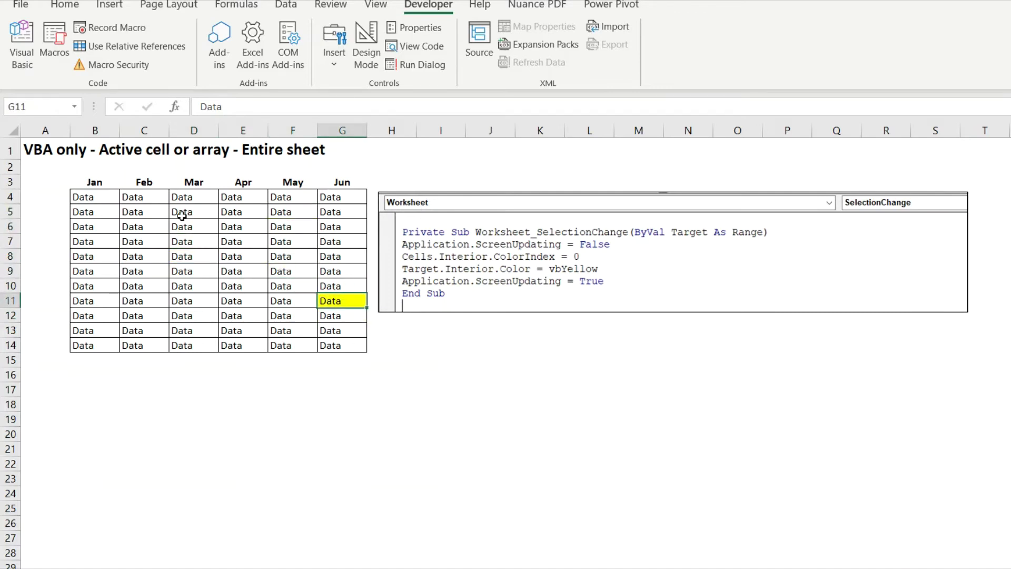
drag(181, 215, 241, 314)
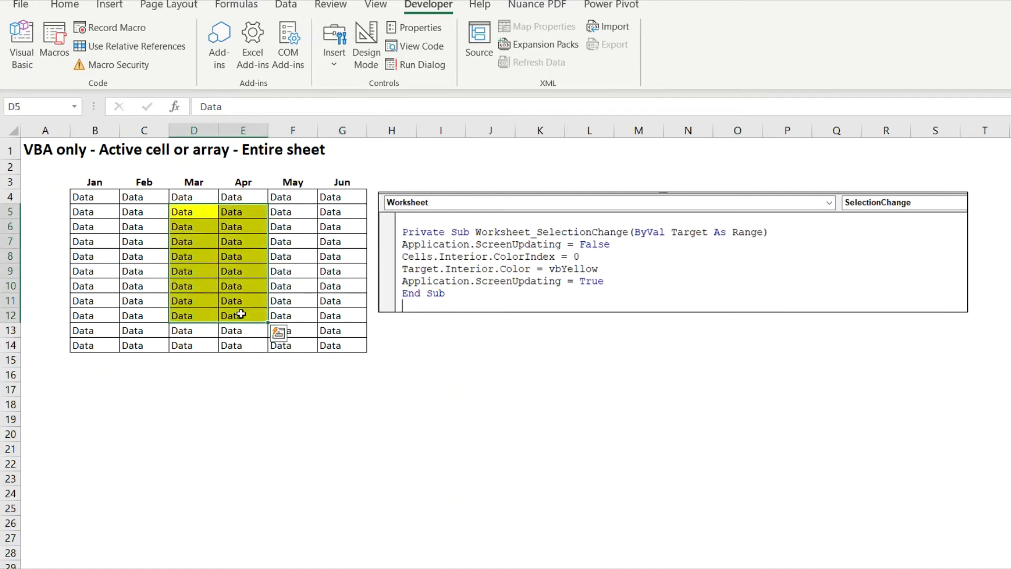
click(279, 333)
click(328, 260)
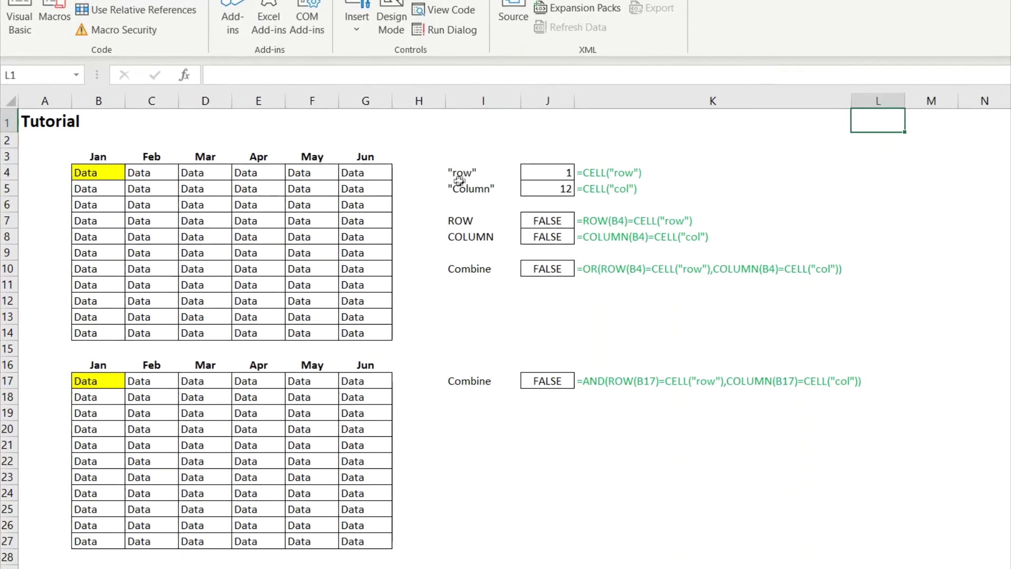
Step: Select J4, then K1, L1, L2, M1 and M2 to see the CELL row and column results
click(542, 173)
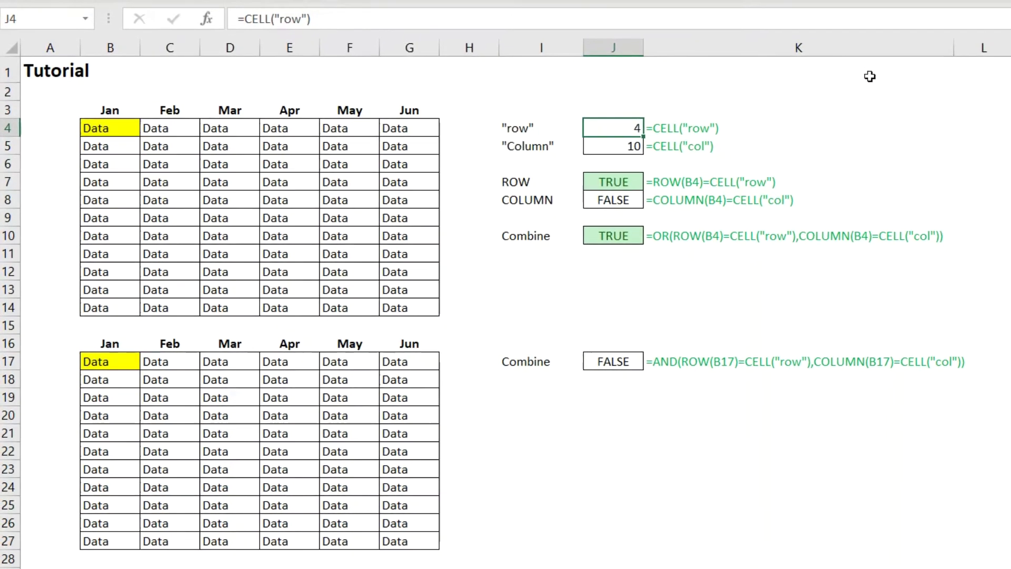
click(905, 77)
click(980, 79)
click(979, 92)
click(938, 74)
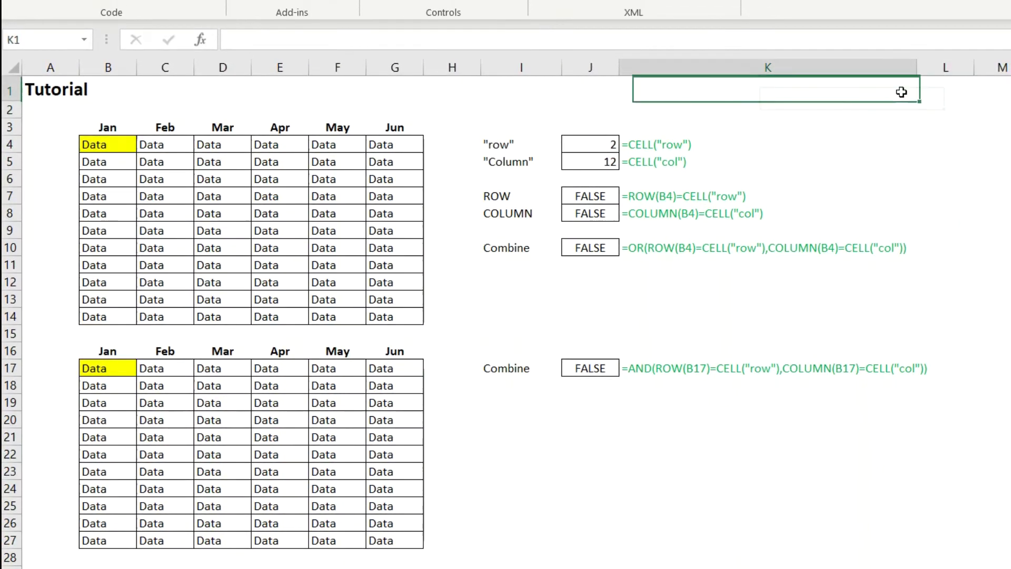
click(902, 92)
click(948, 108)
click(999, 94)
click(978, 111)
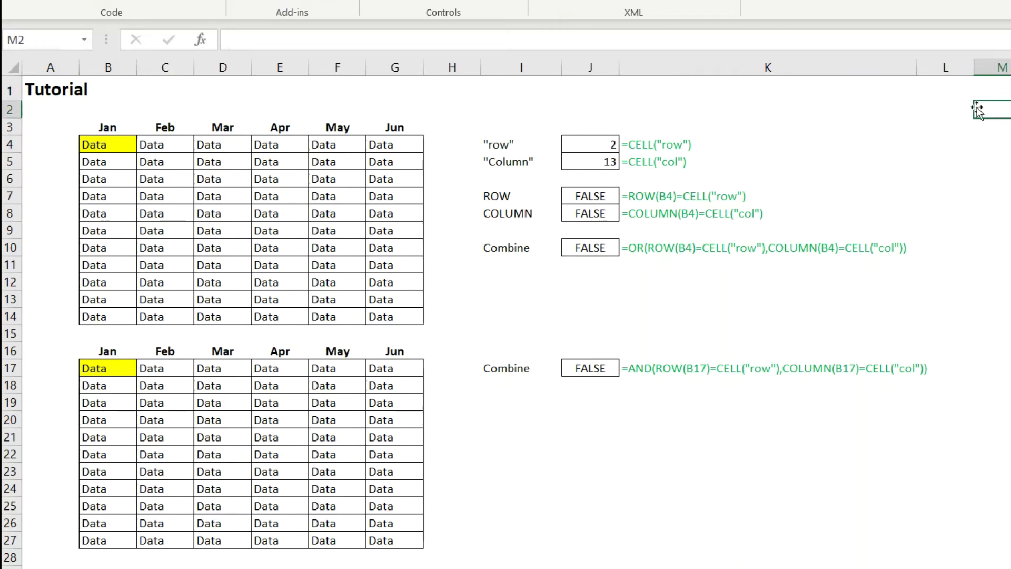
click(905, 89)
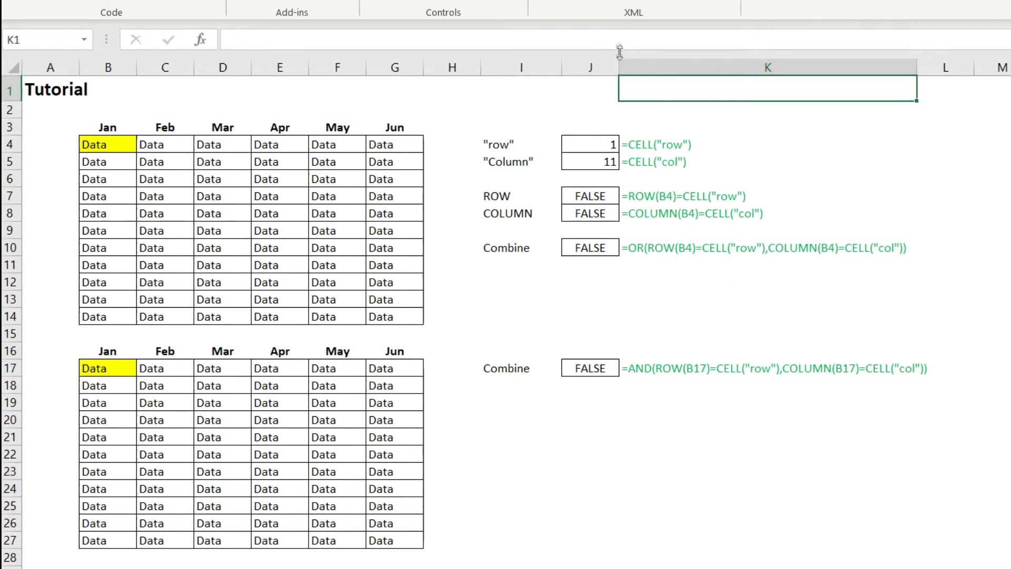
Step: Select I23, J22, I21, K24 and K2, recalculating with F9 so CELL reports each
click(525, 465)
key(F9)
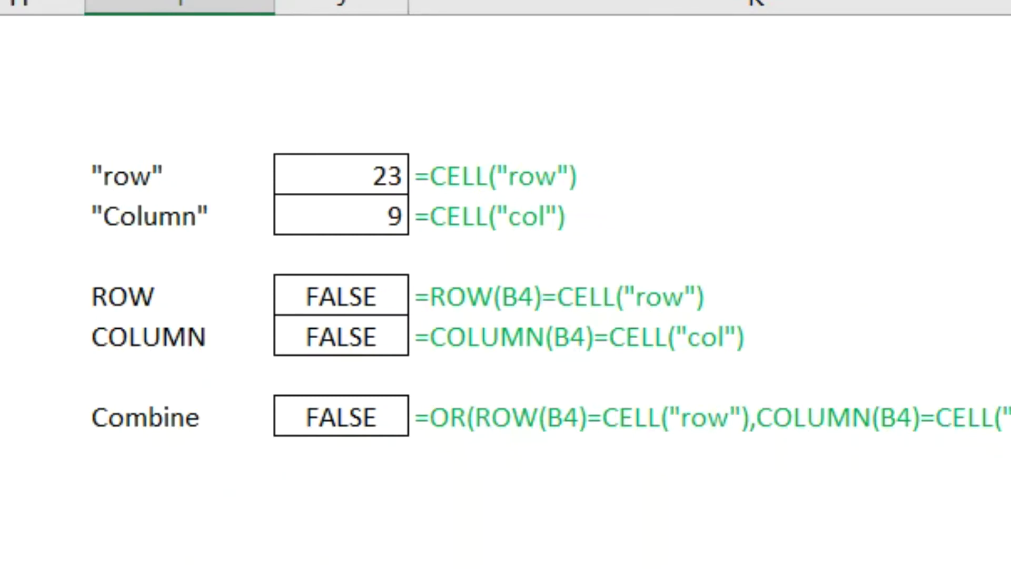
click(591, 455)
key(F9)
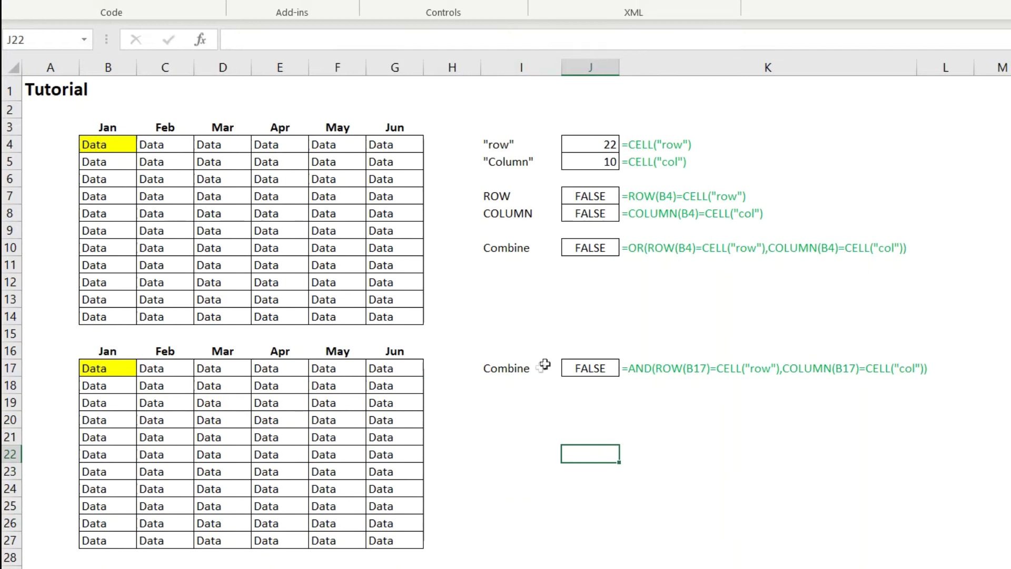
click(525, 433)
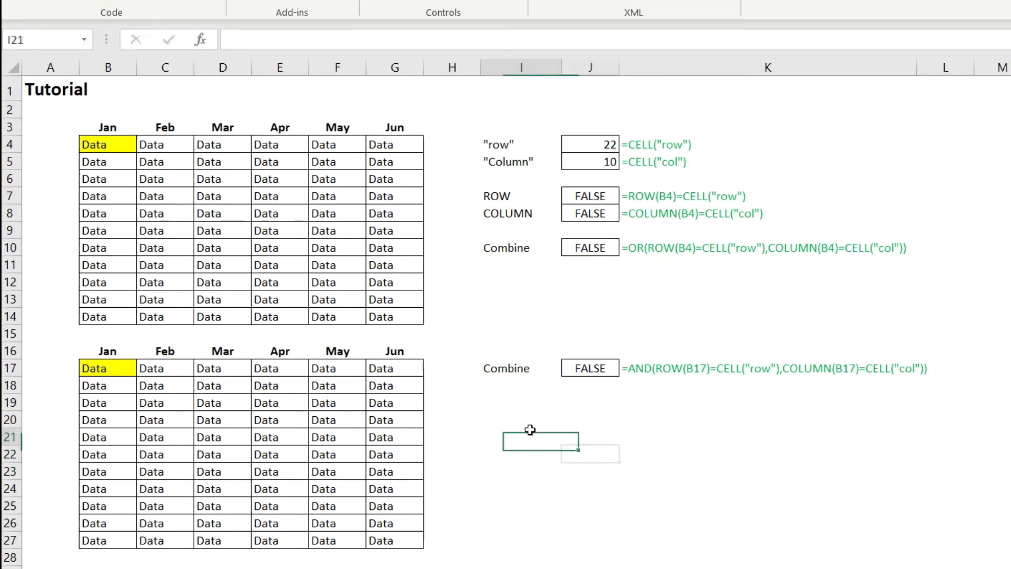
key(F9)
click(676, 481)
key(F9)
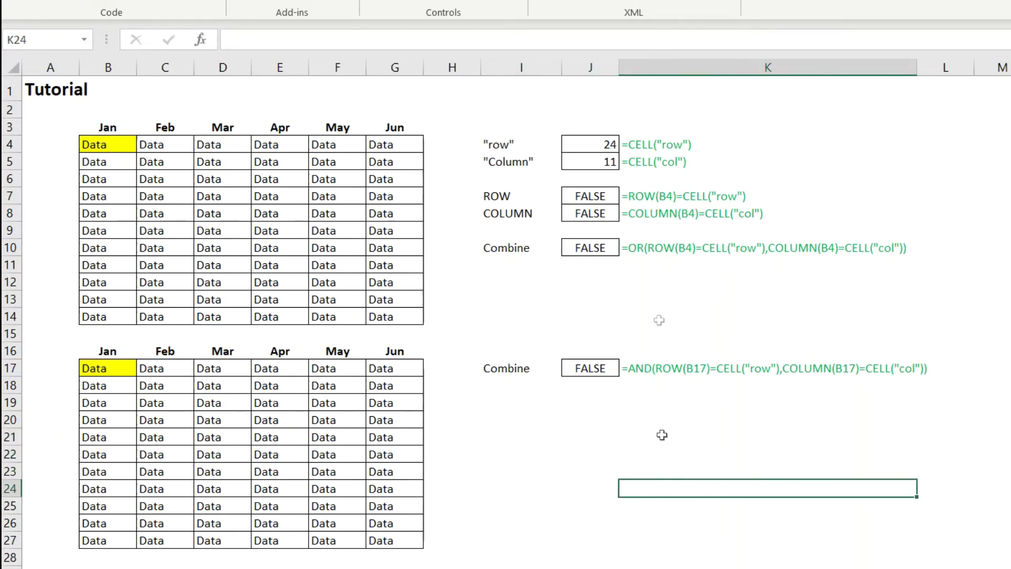
click(741, 117)
key(F9)
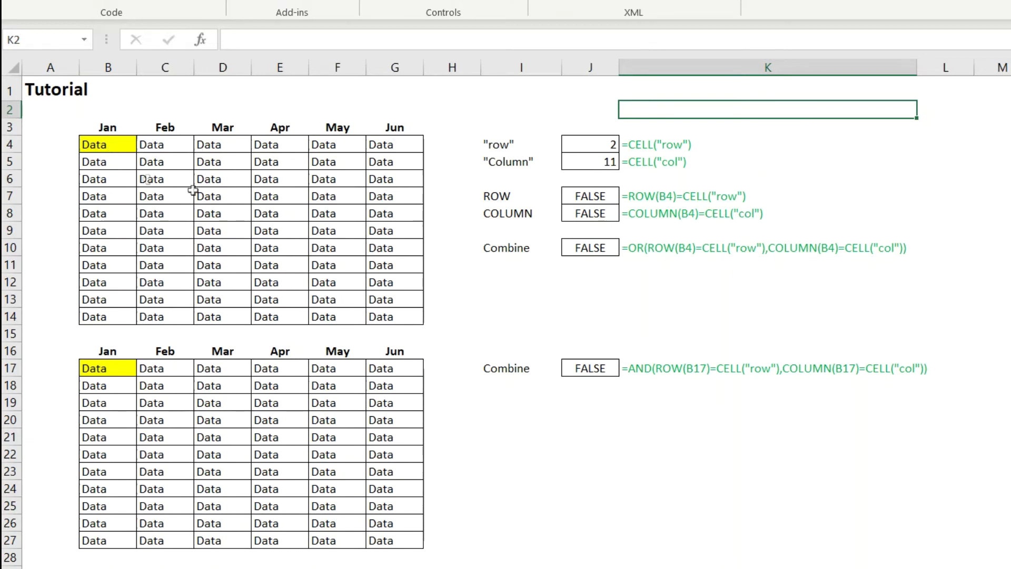
Step: Select C4, D4, E4, H4, A4 and H4 along row 4, watching the ROW check turn TRUE
click(164, 142)
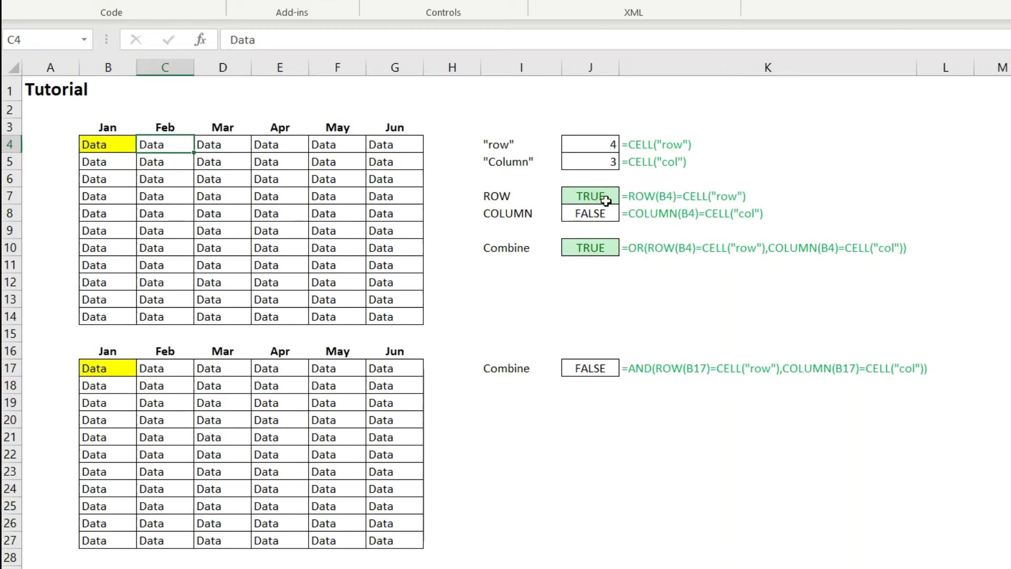
click(232, 146)
click(258, 140)
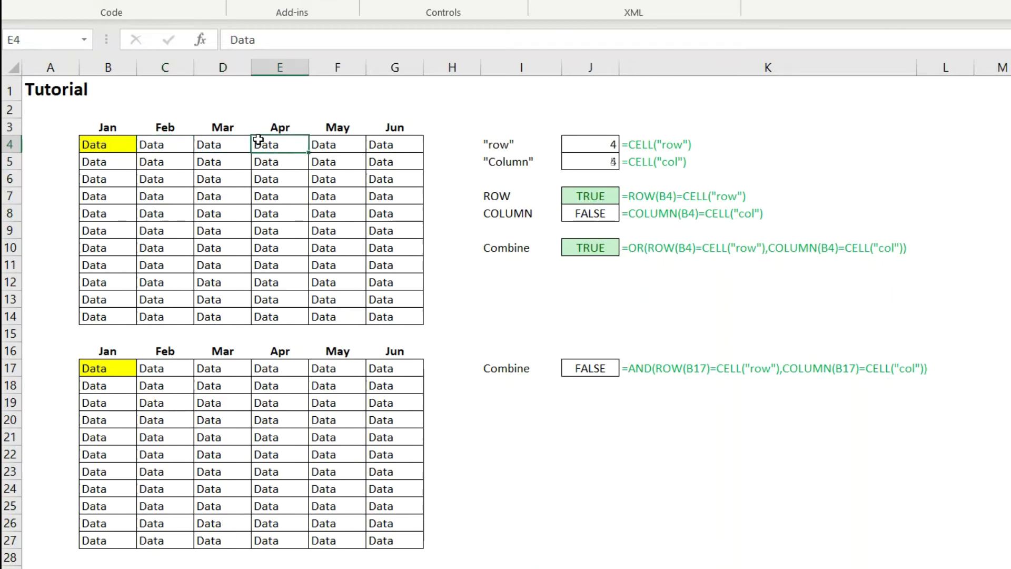
click(441, 147)
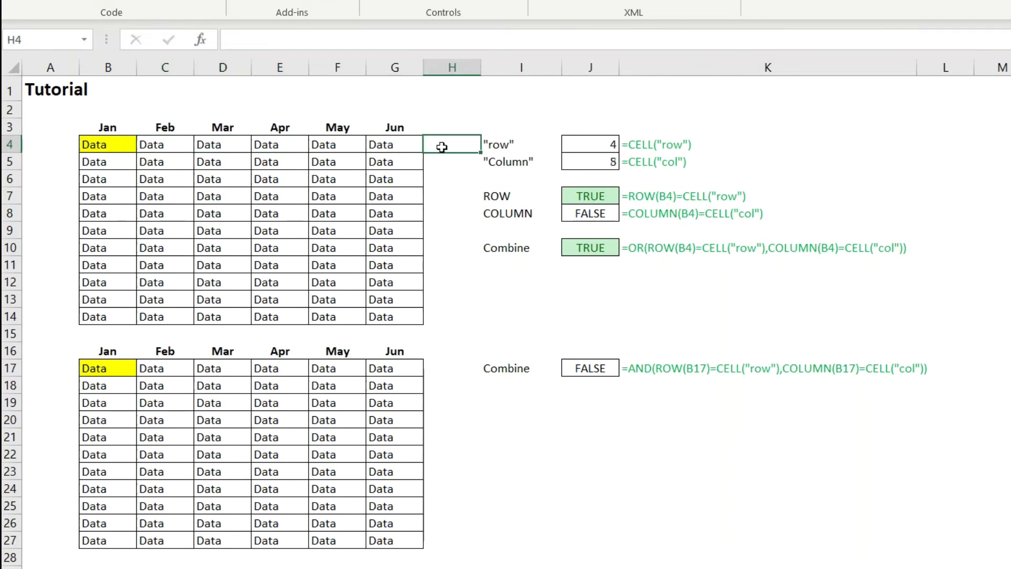
click(48, 148)
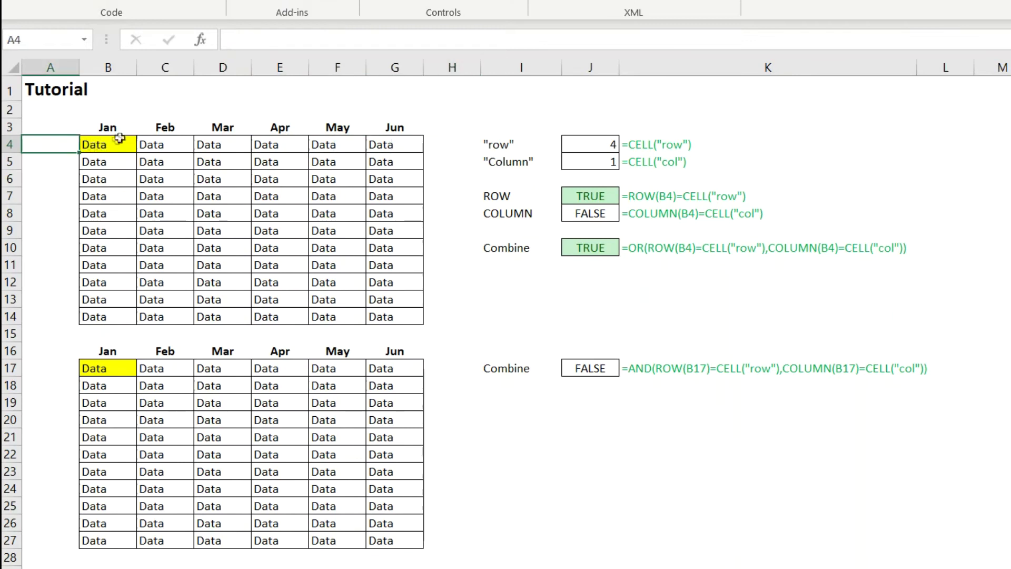
click(437, 145)
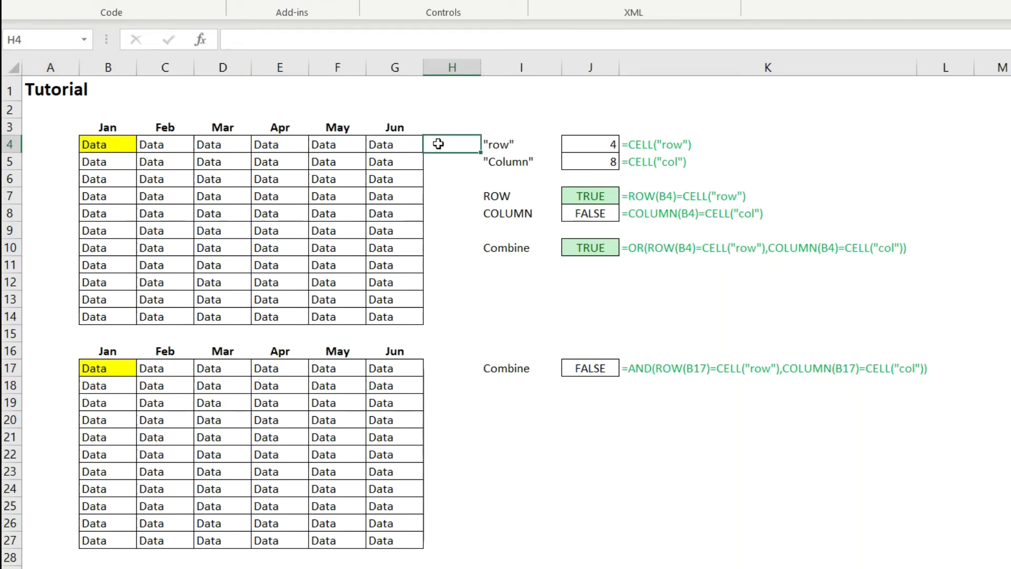
Step: Select C1, B1, then cells down column B (B12, B7, B6, B10, B4) to test the checks
click(165, 94)
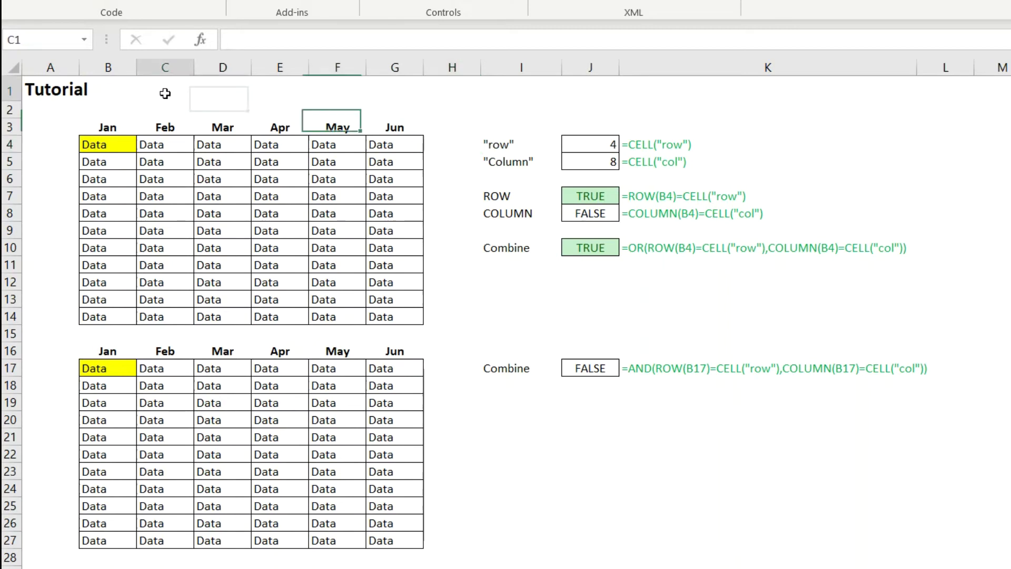
click(110, 85)
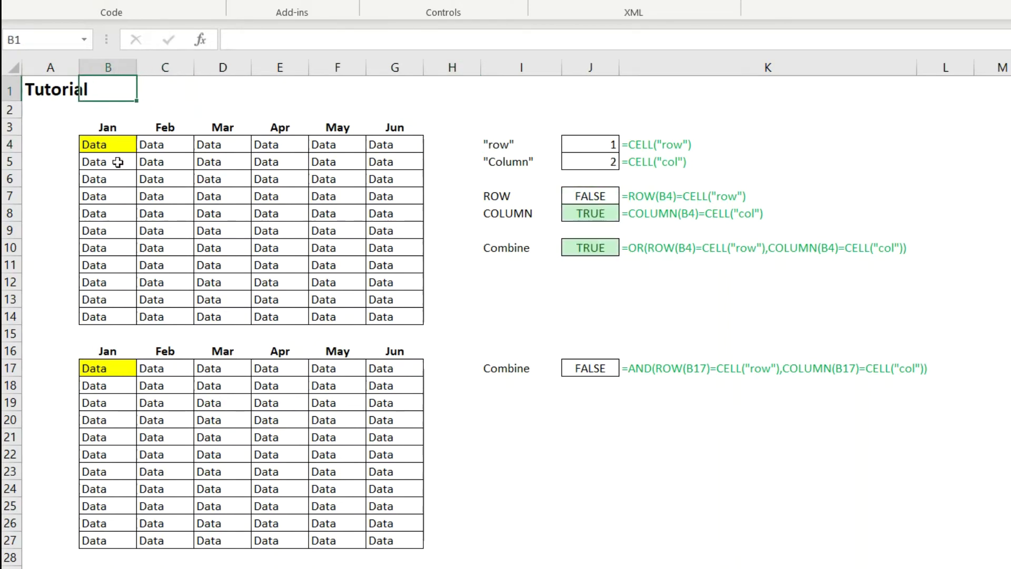
click(109, 176)
click(101, 214)
click(103, 265)
click(105, 280)
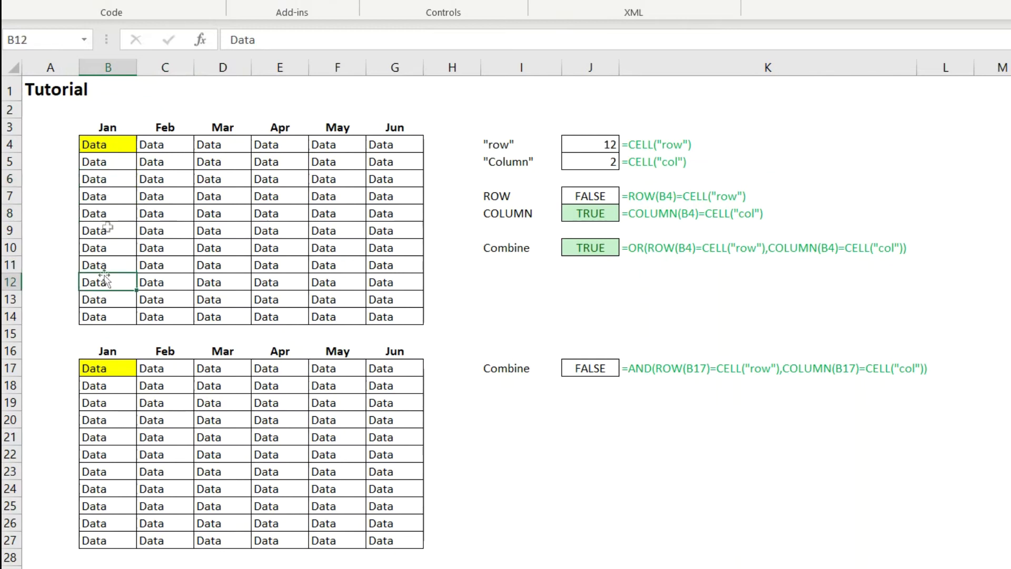
click(109, 193)
click(111, 175)
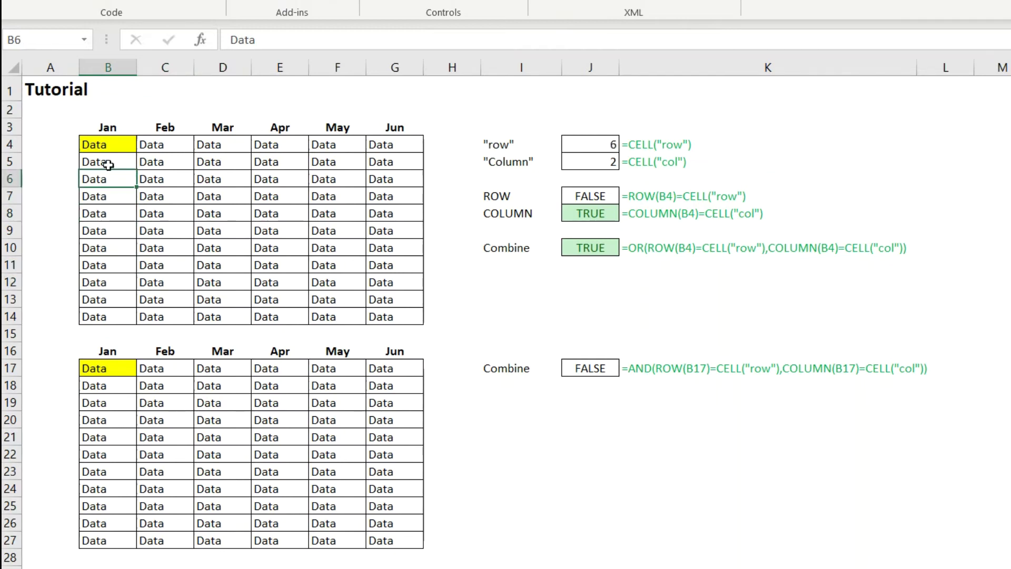
click(92, 243)
click(105, 150)
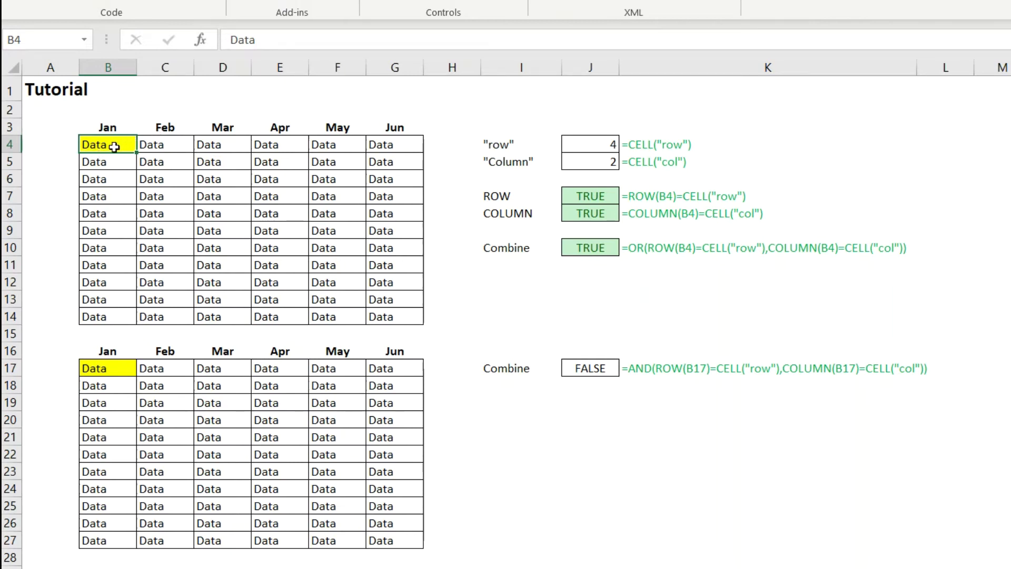
Step: Retest with C4, D4, B7, B10, D6 and K3, ending with every check FALSE
click(178, 142)
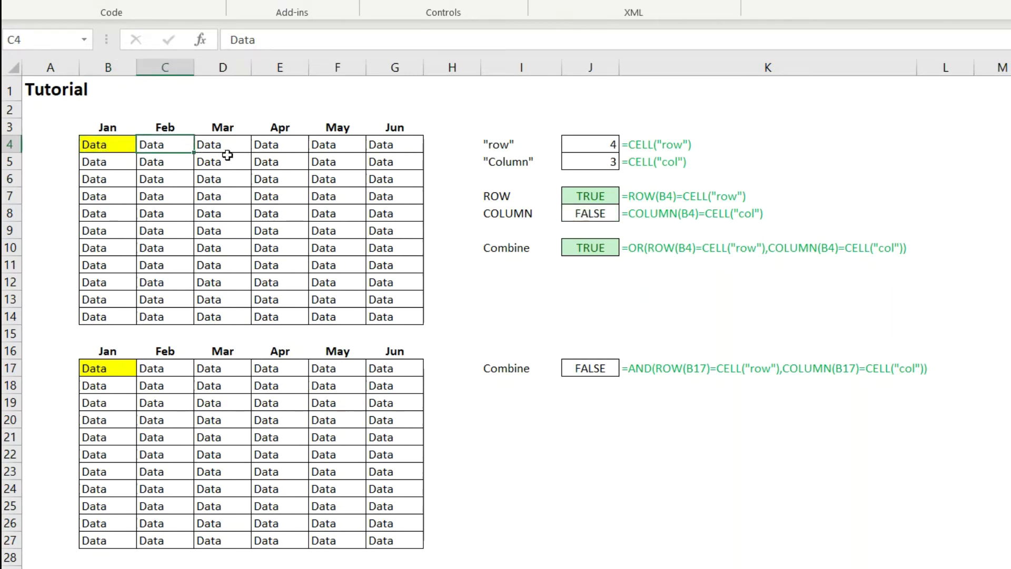
click(249, 148)
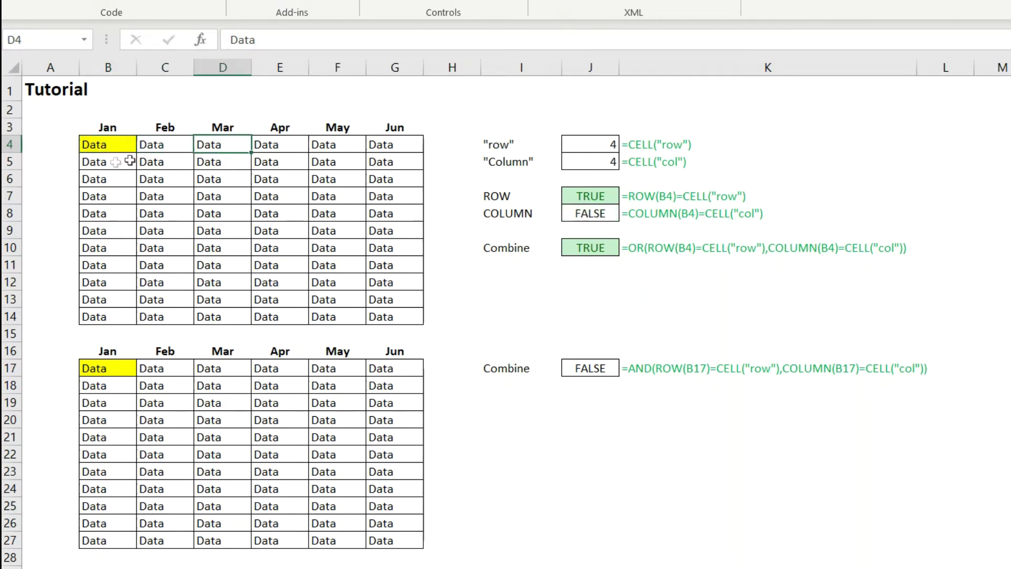
click(108, 204)
click(92, 245)
click(211, 175)
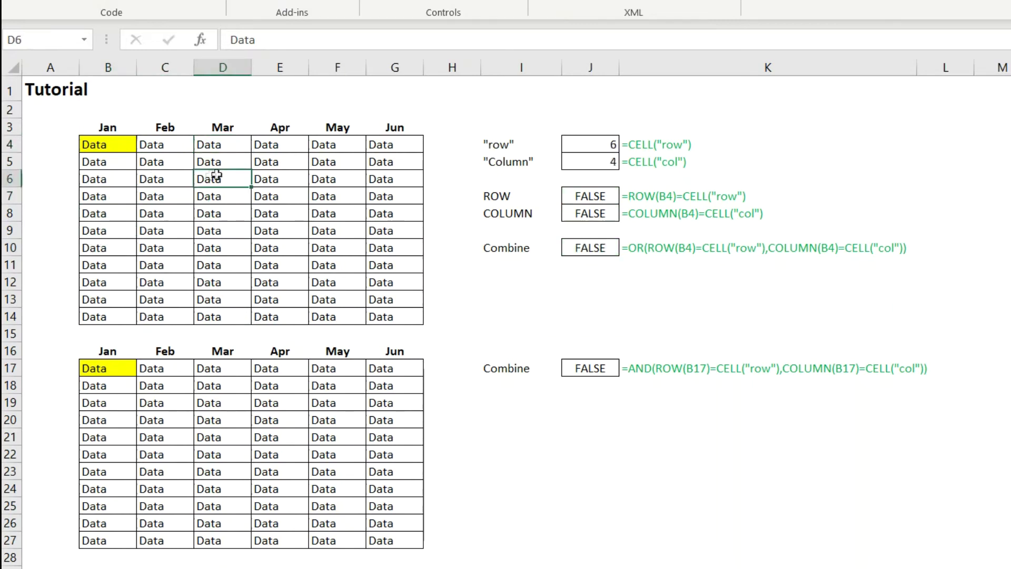
click(909, 126)
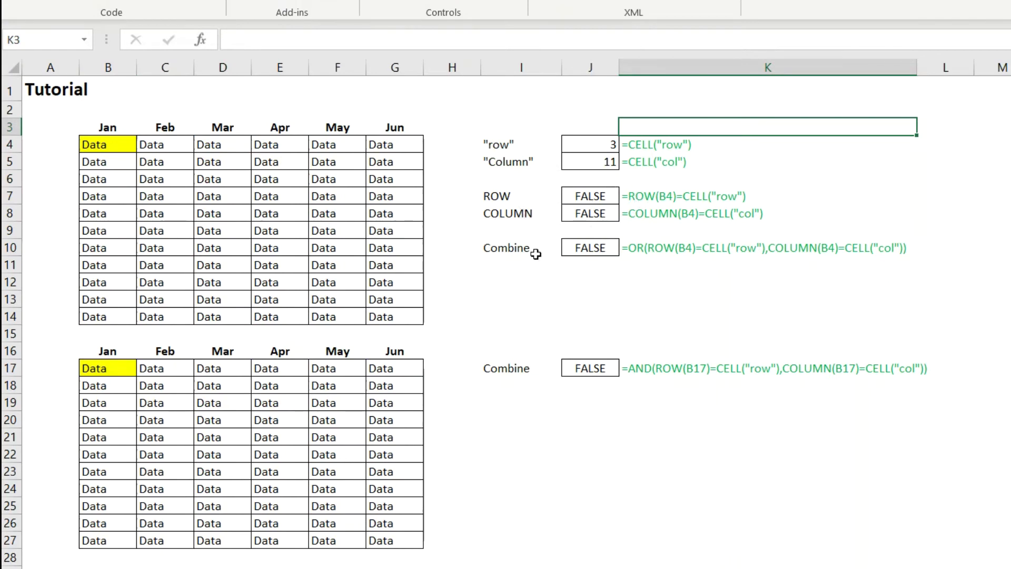
Step: View the OR and AND Combine formula texts in K10 and K17
click(635, 247)
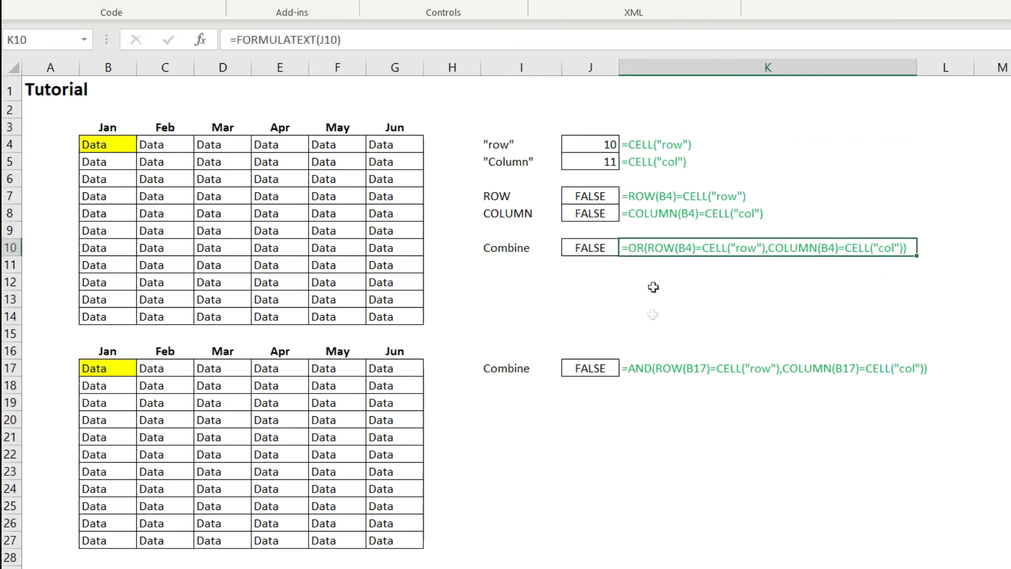
click(644, 369)
click(641, 248)
Step: Select B8, D4, B11, E4, J10, C21 and J10 again to recheck the OR Combine result
click(108, 210)
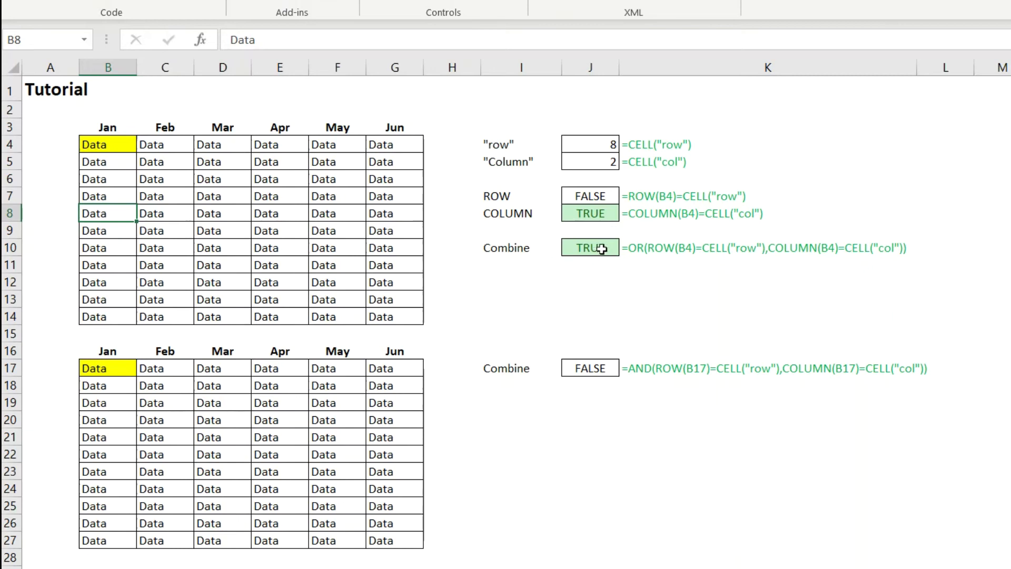
click(240, 147)
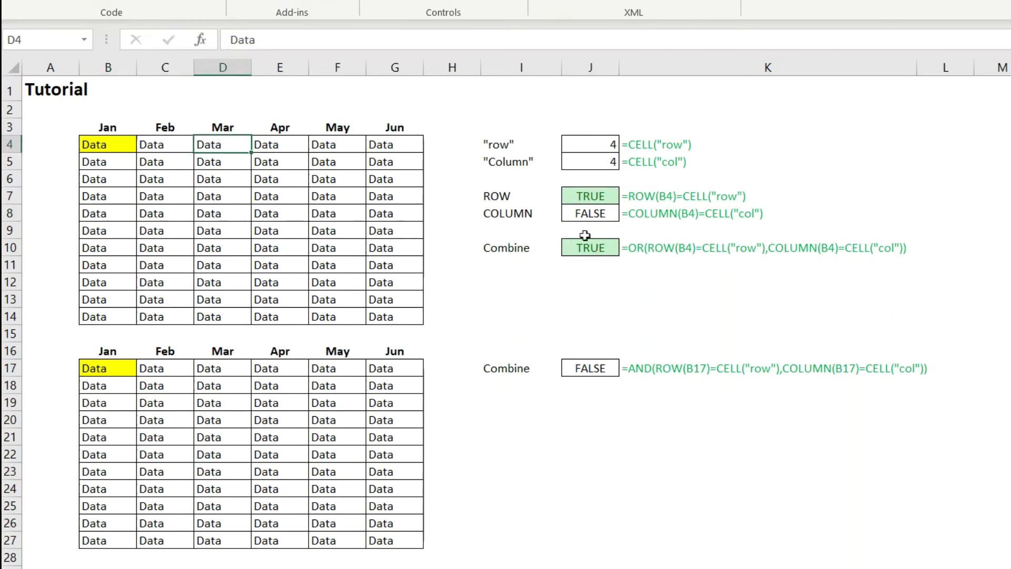
click(108, 261)
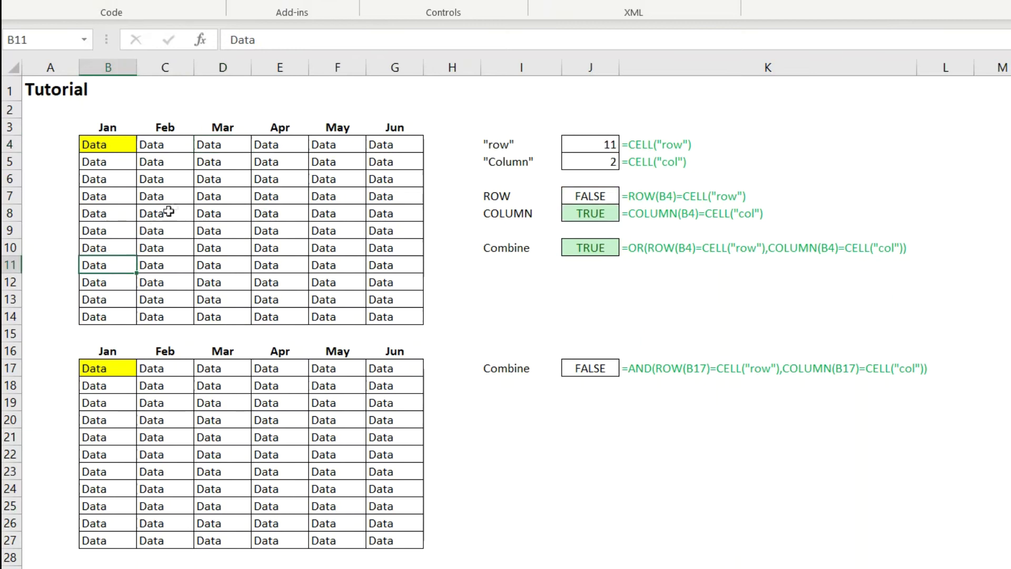
click(279, 143)
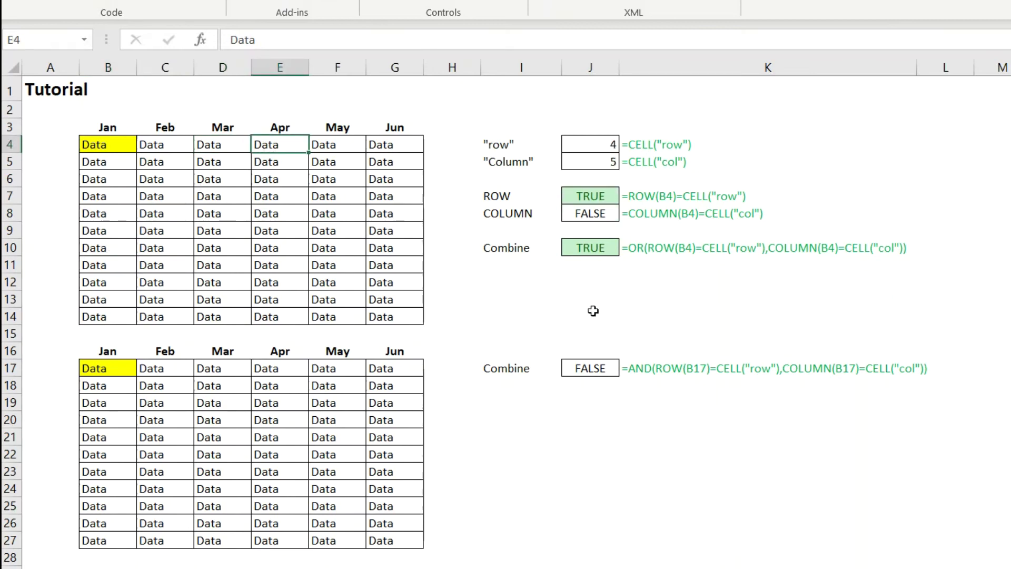
click(603, 253)
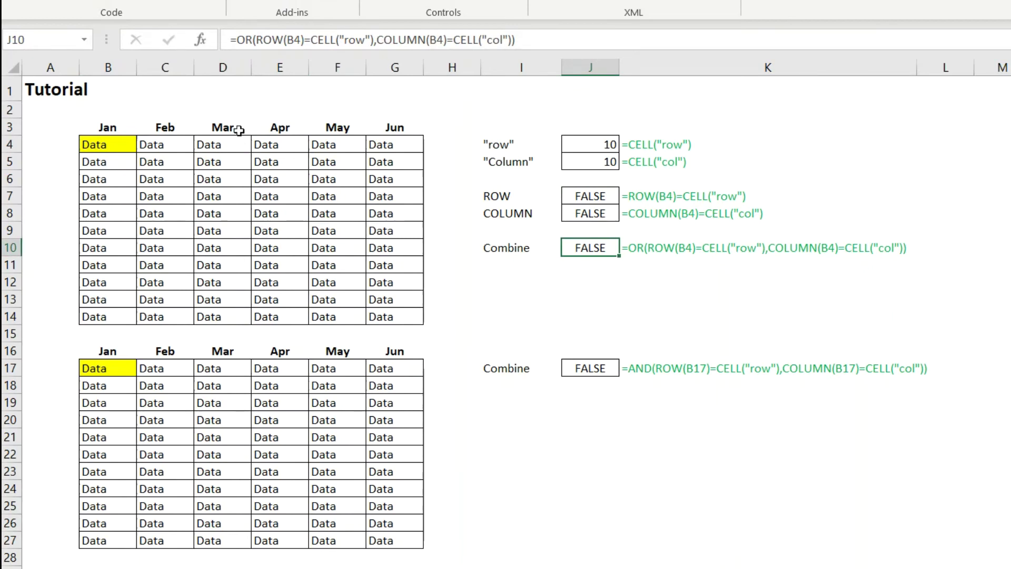
click(189, 435)
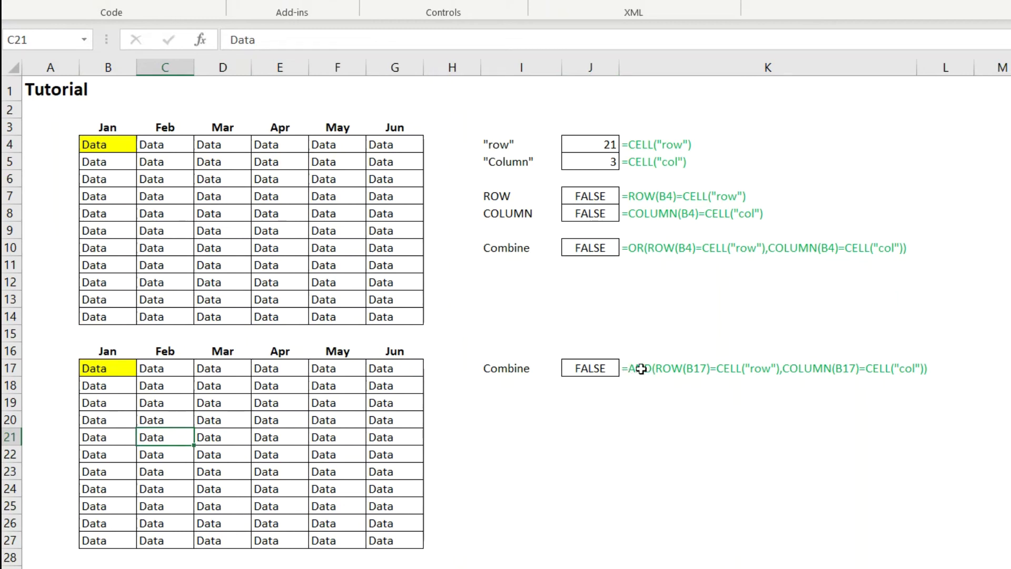
click(599, 251)
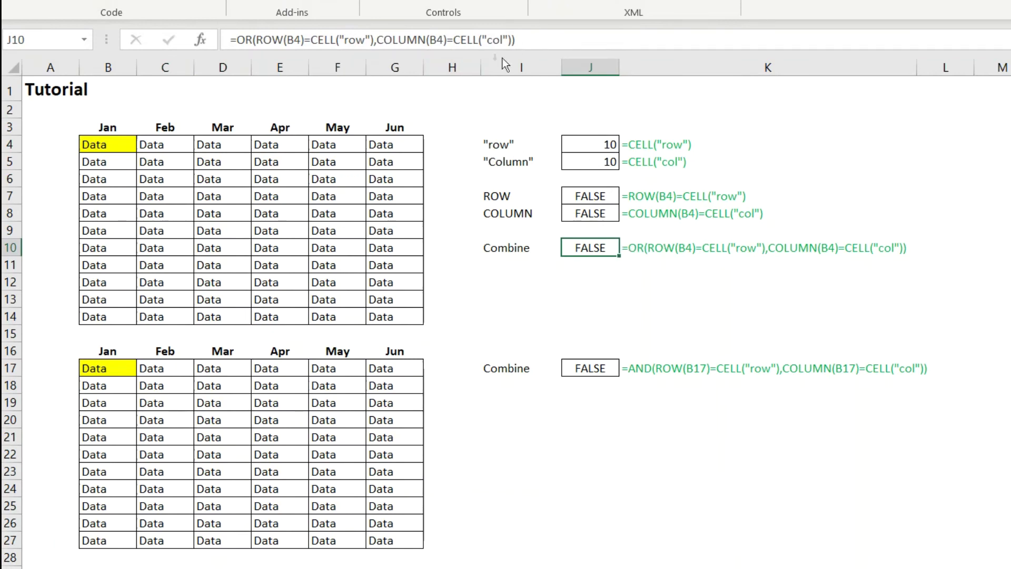
Step: Copy the OR Combine formula text from the formula bar
drag(525, 39, 183, 5)
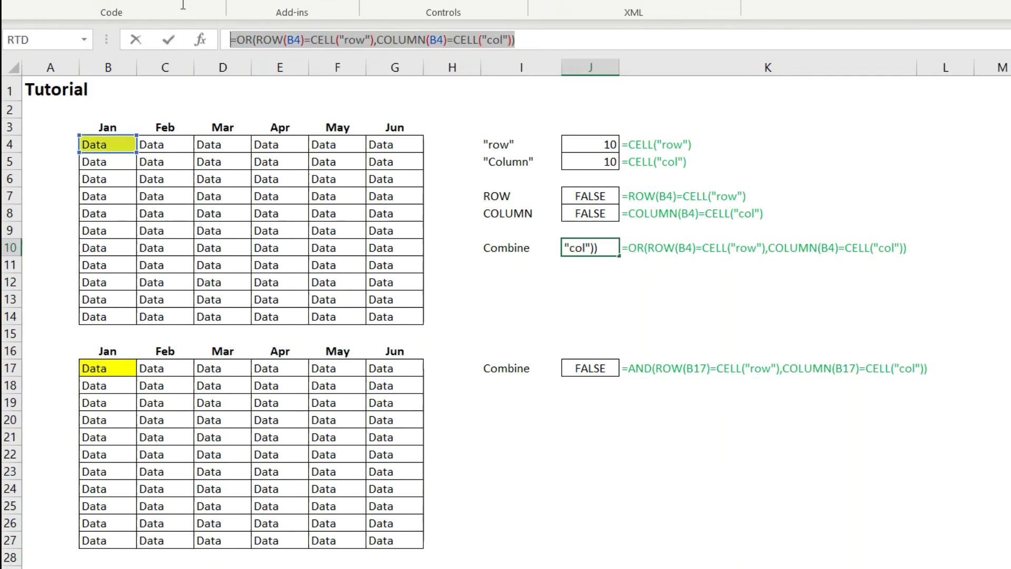
right_click(257, 39)
click(305, 77)
text(=)
drag(108, 145, 384, 316)
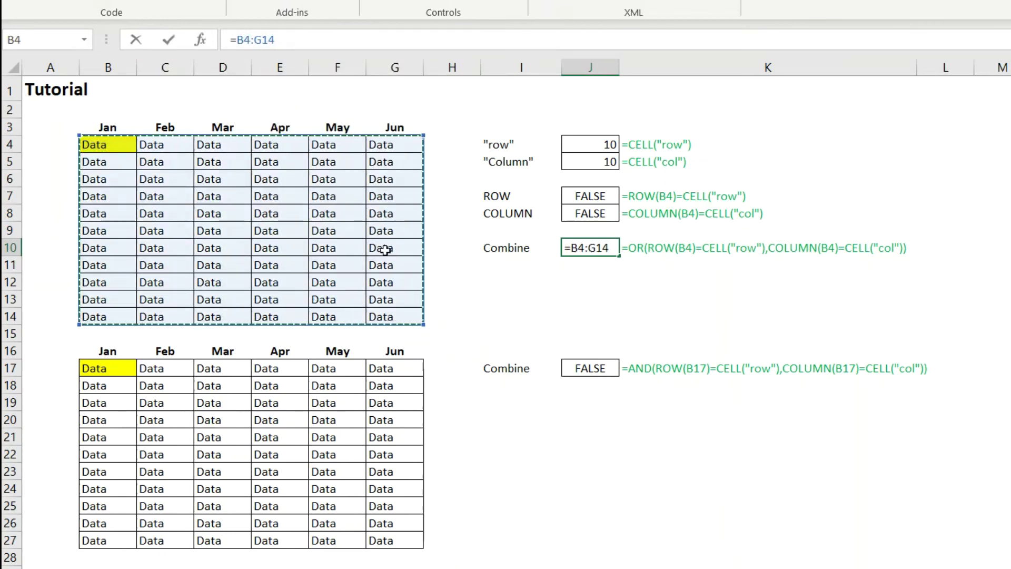
click(510, 6)
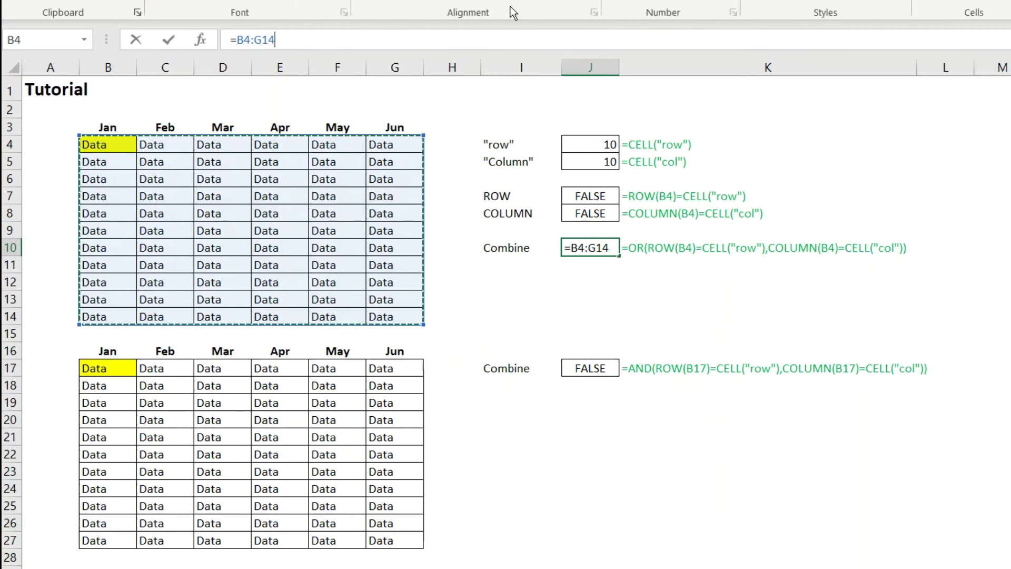
key(Escape)
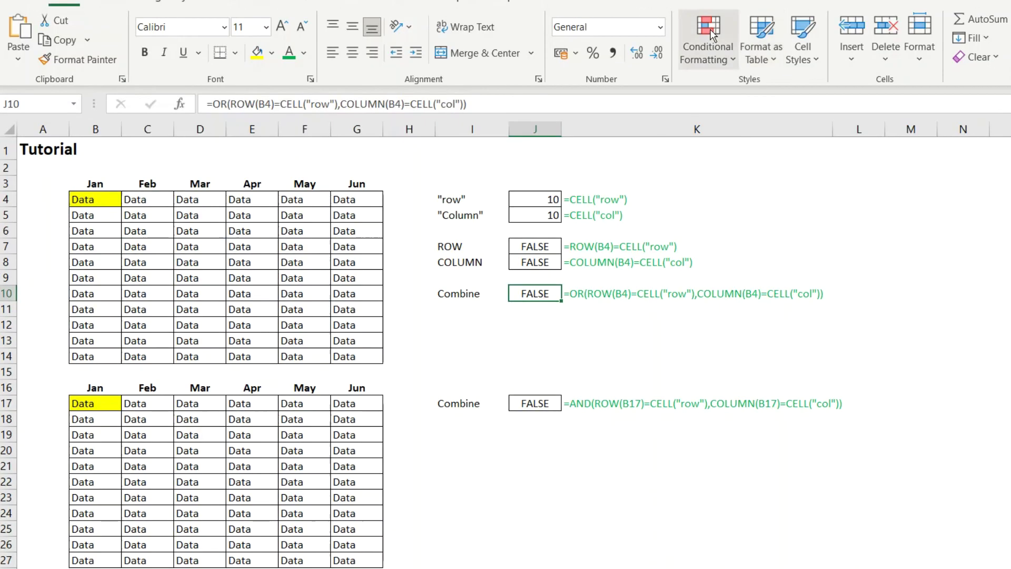
click(712, 36)
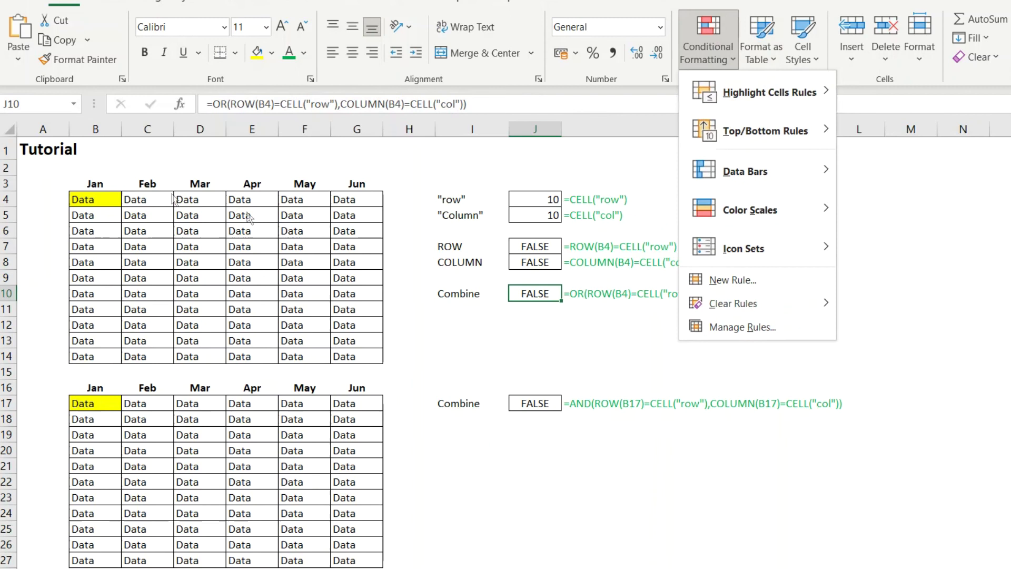
click(546, 367)
Step: Select B4:G14 and create a formula-based conditional rule using the pasted OR formula
drag(93, 198, 361, 355)
click(720, 50)
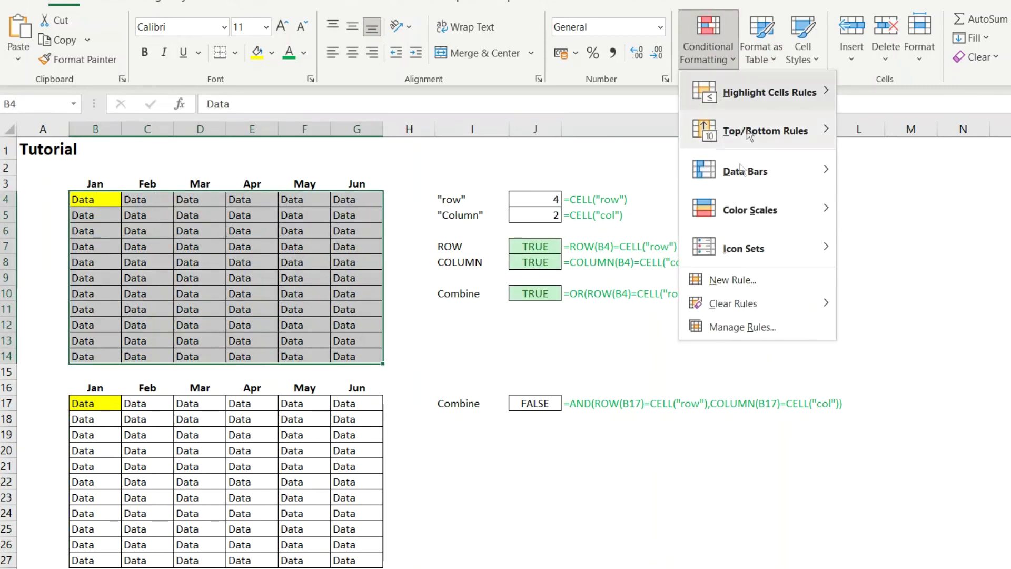
click(722, 280)
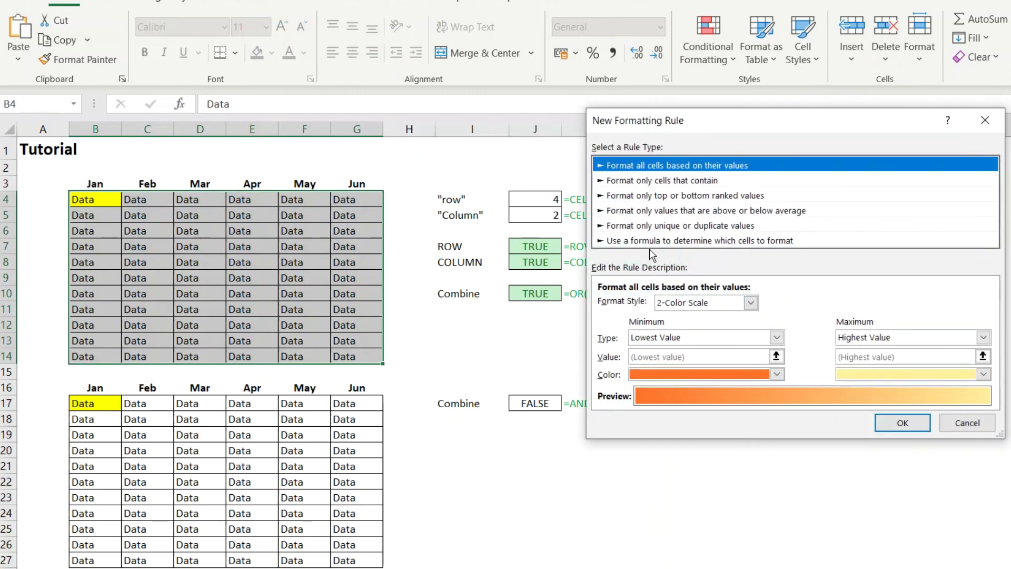
click(649, 242)
click(647, 305)
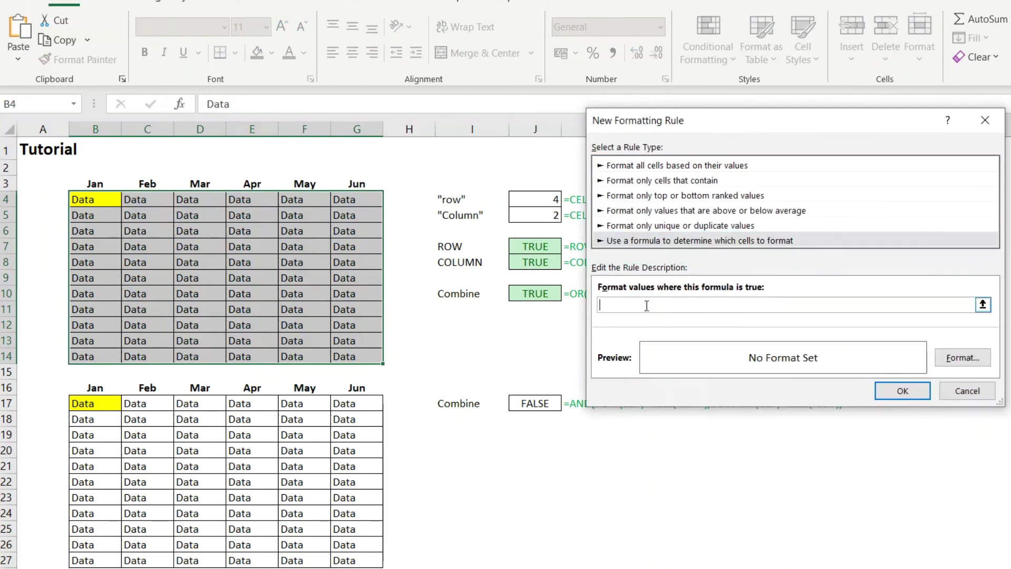
right_click(647, 306)
click(685, 356)
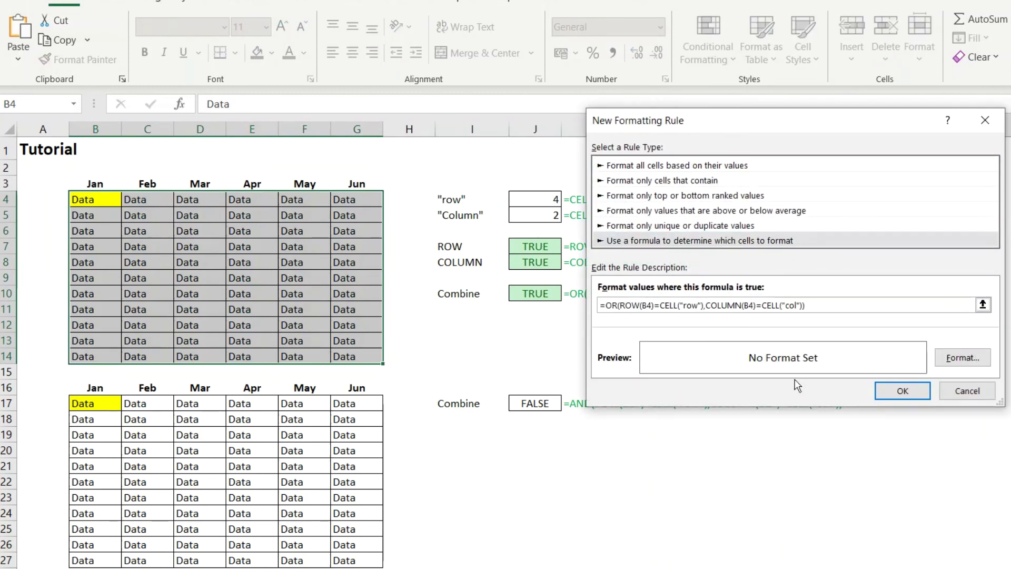
Step: Format matching cells with blue fill and white font, then confirm the rule
click(962, 358)
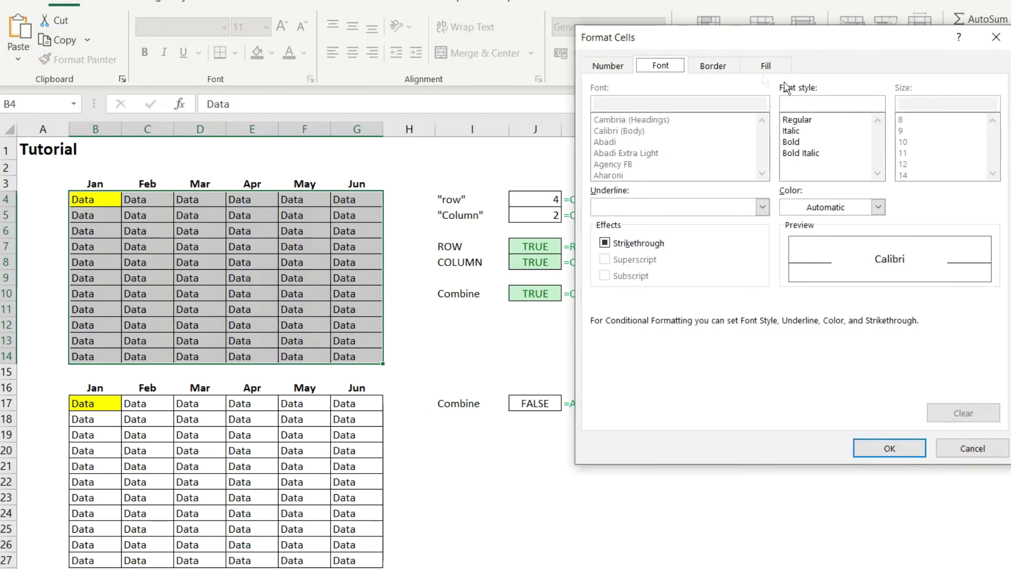
click(764, 67)
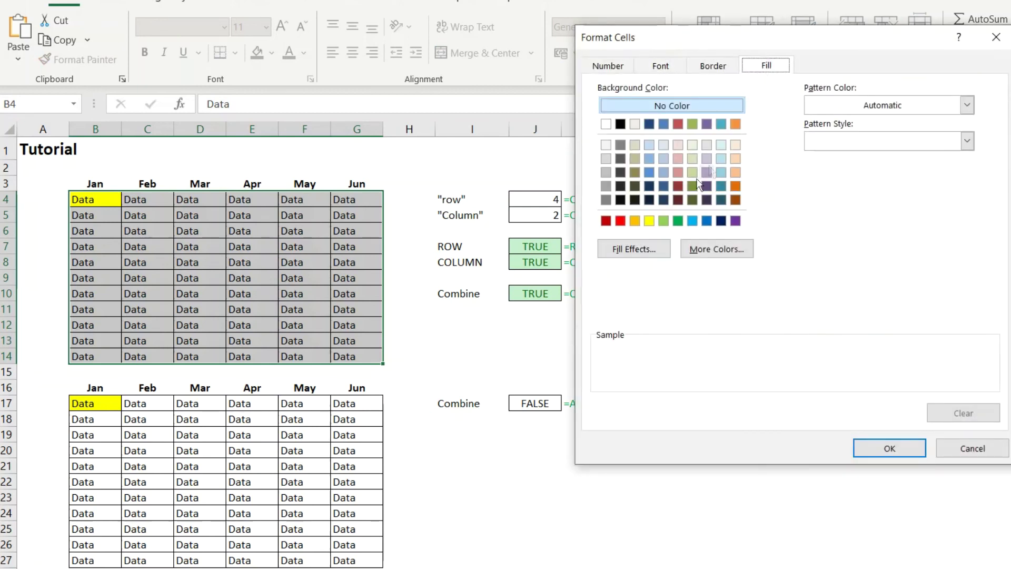
click(706, 221)
click(667, 72)
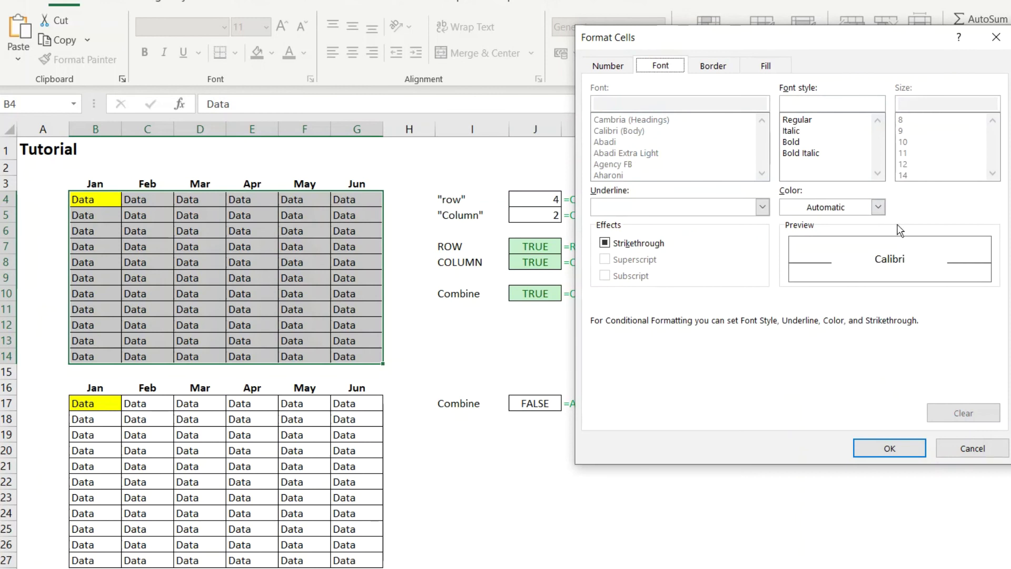
click(878, 207)
click(786, 273)
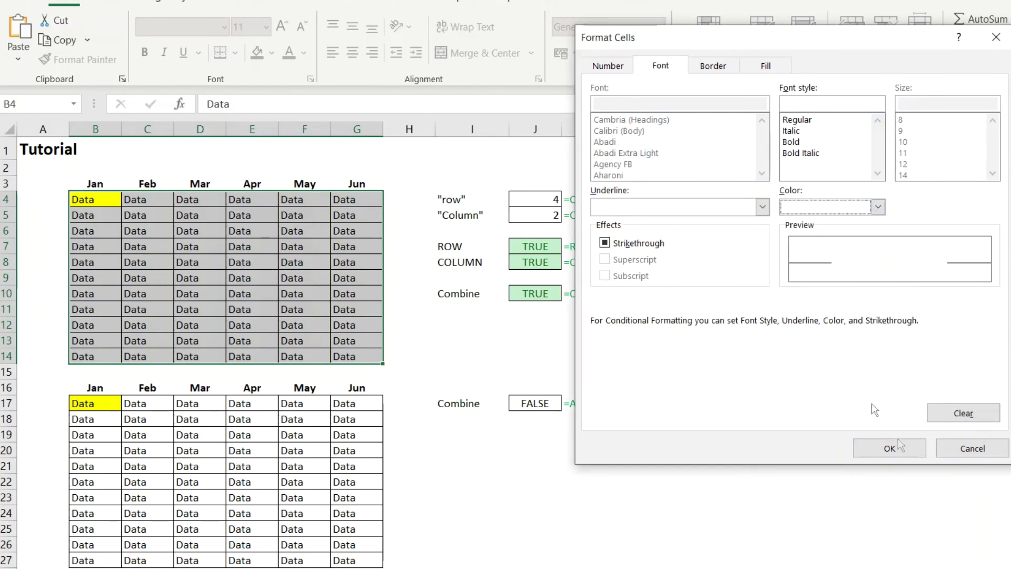
click(886, 447)
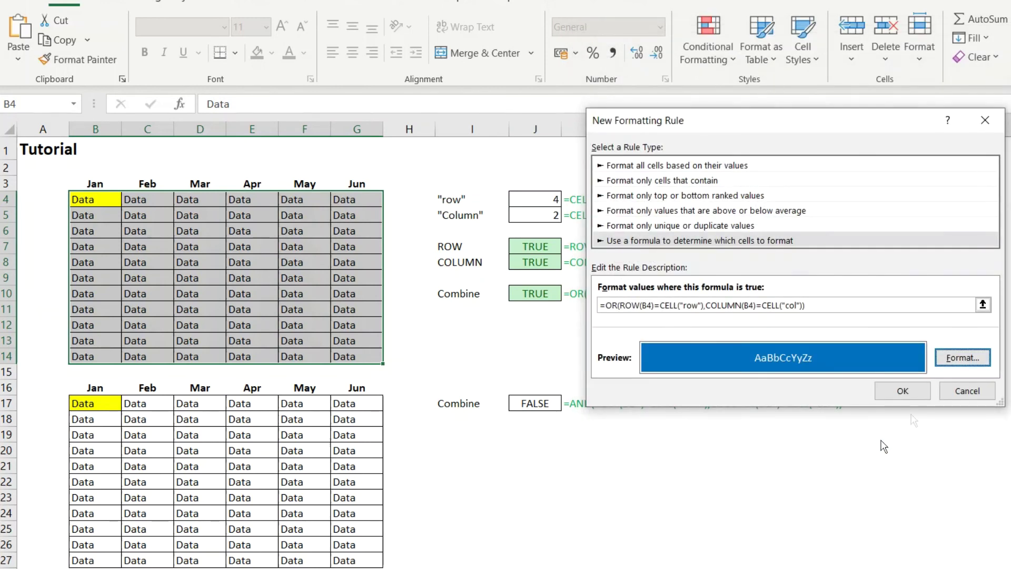
click(901, 390)
click(287, 263)
click(207, 324)
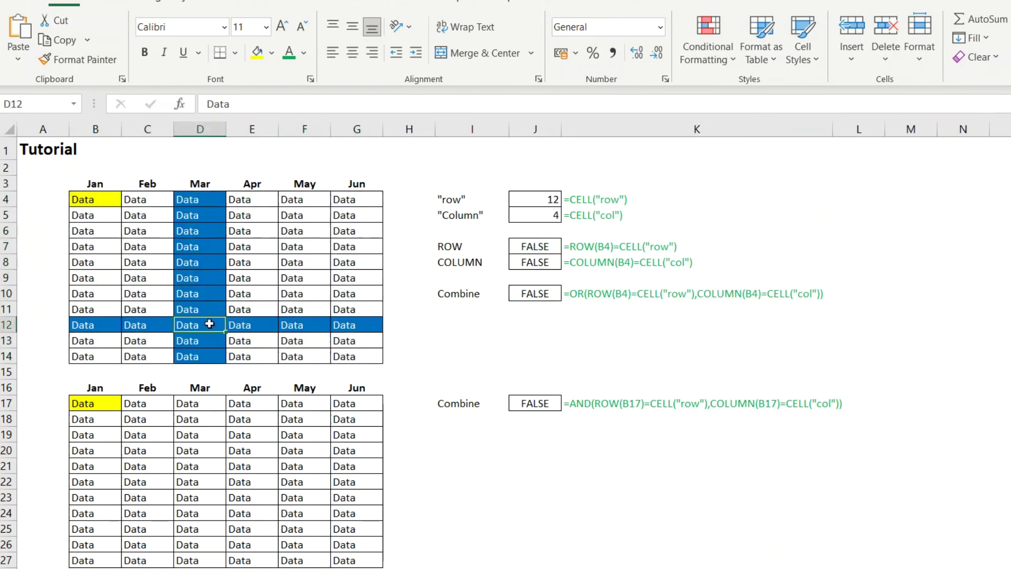
click(153, 233)
click(269, 247)
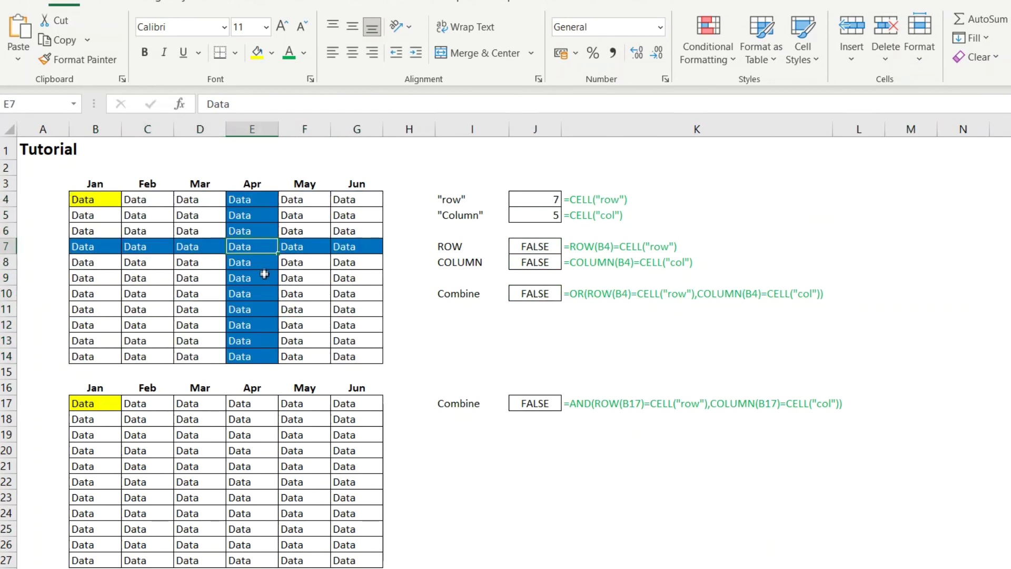
click(319, 293)
click(196, 250)
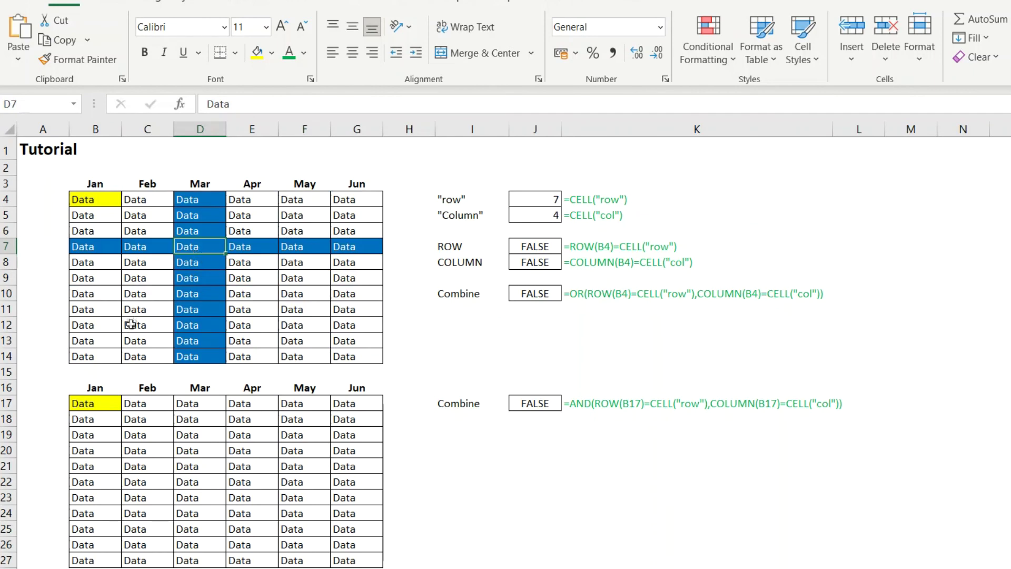
click(140, 295)
click(252, 326)
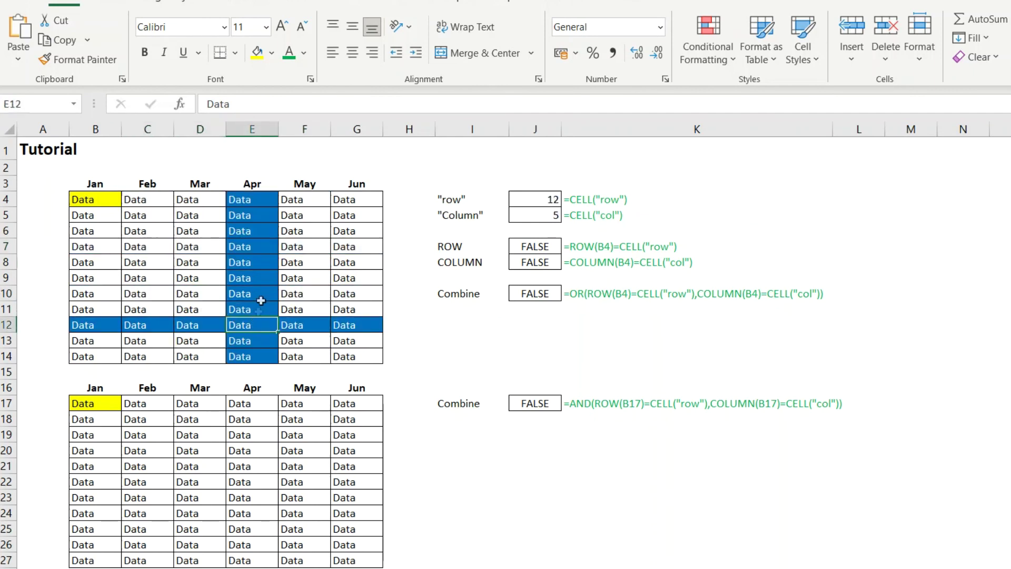
click(318, 259)
click(213, 224)
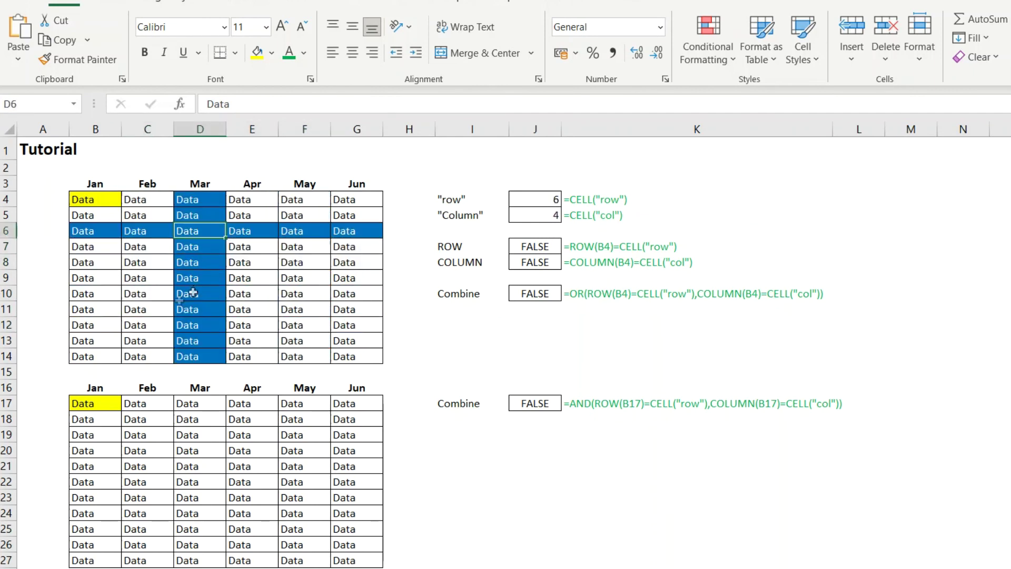
click(114, 312)
click(268, 293)
click(195, 262)
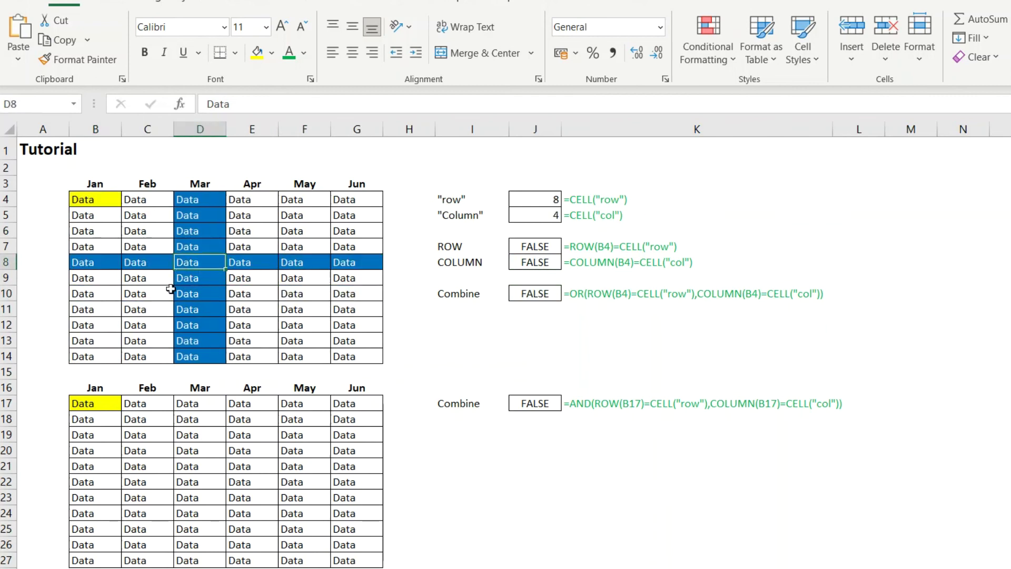
click(146, 309)
click(142, 246)
click(106, 201)
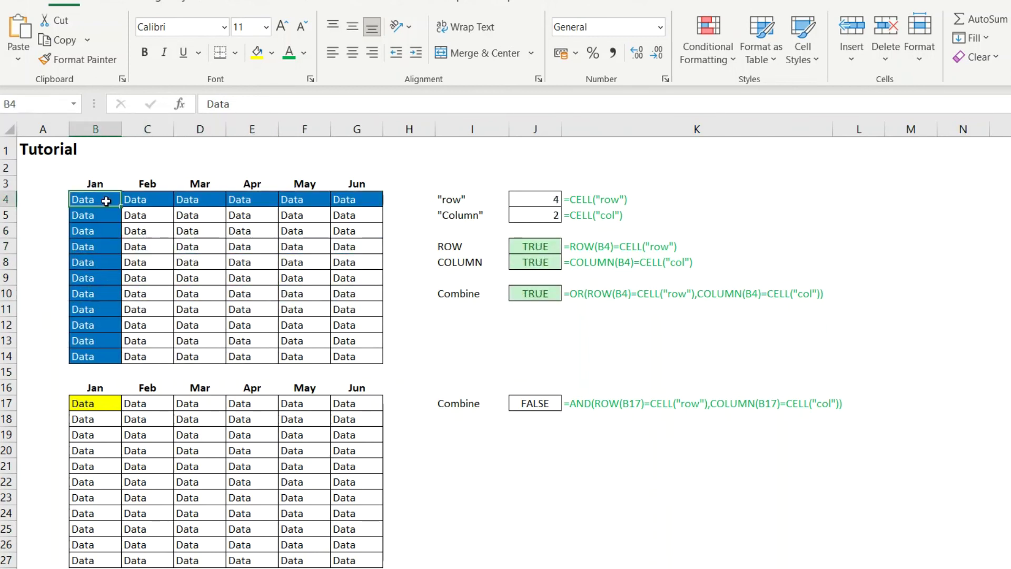
click(251, 226)
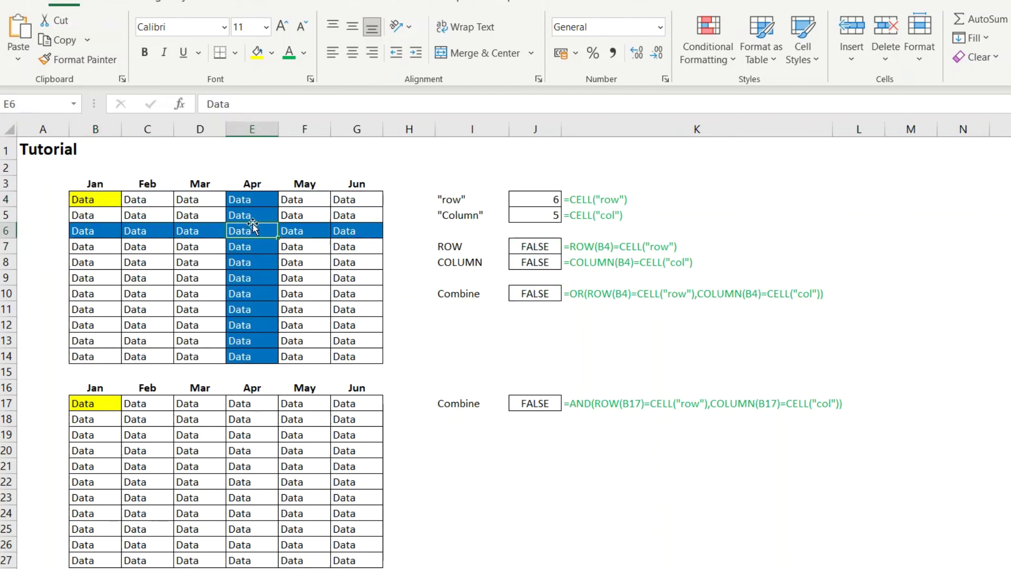
click(205, 293)
click(158, 323)
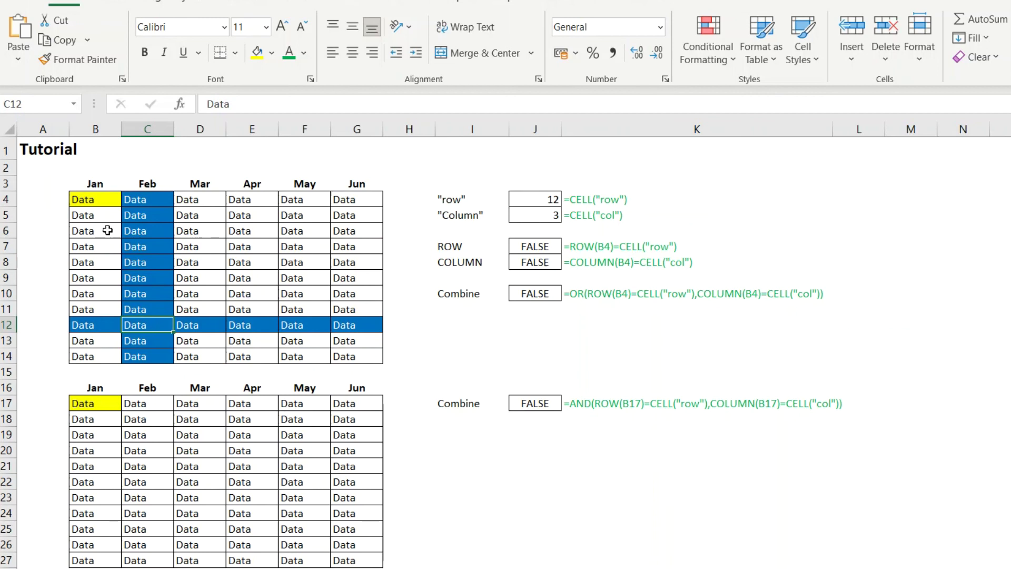
click(85, 200)
click(178, 251)
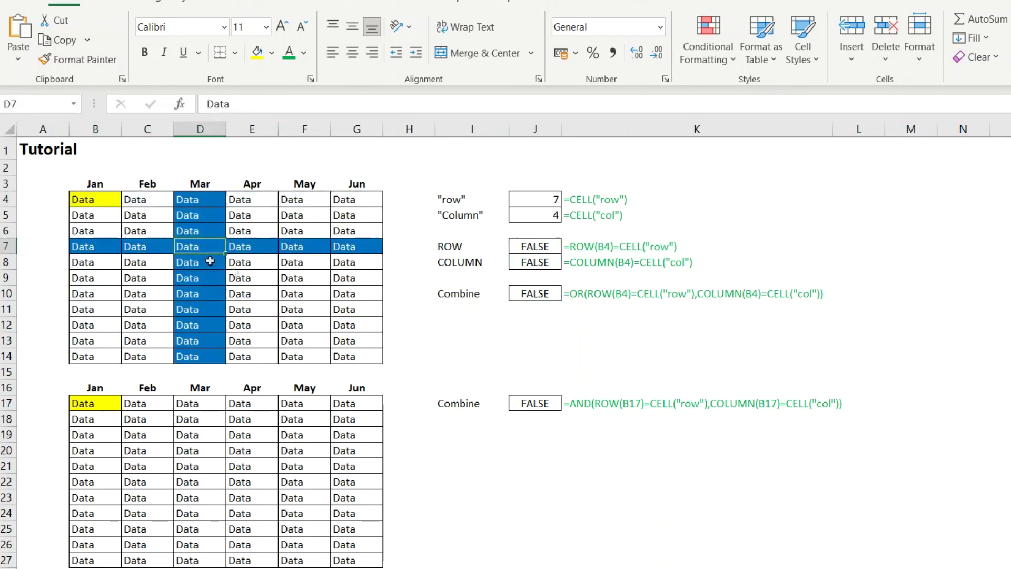
click(299, 295)
click(351, 342)
click(176, 242)
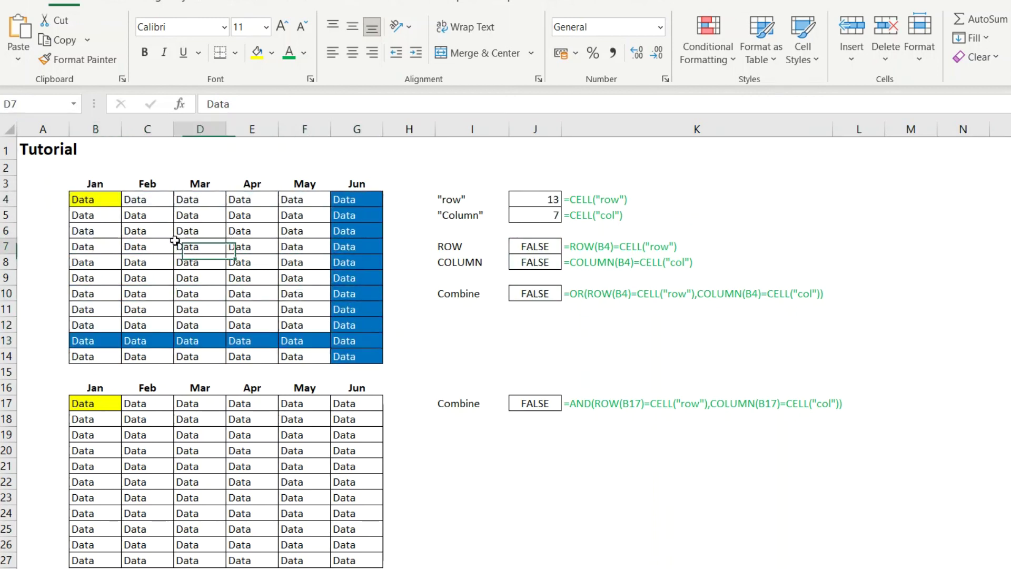
click(194, 324)
click(123, 288)
click(235, 229)
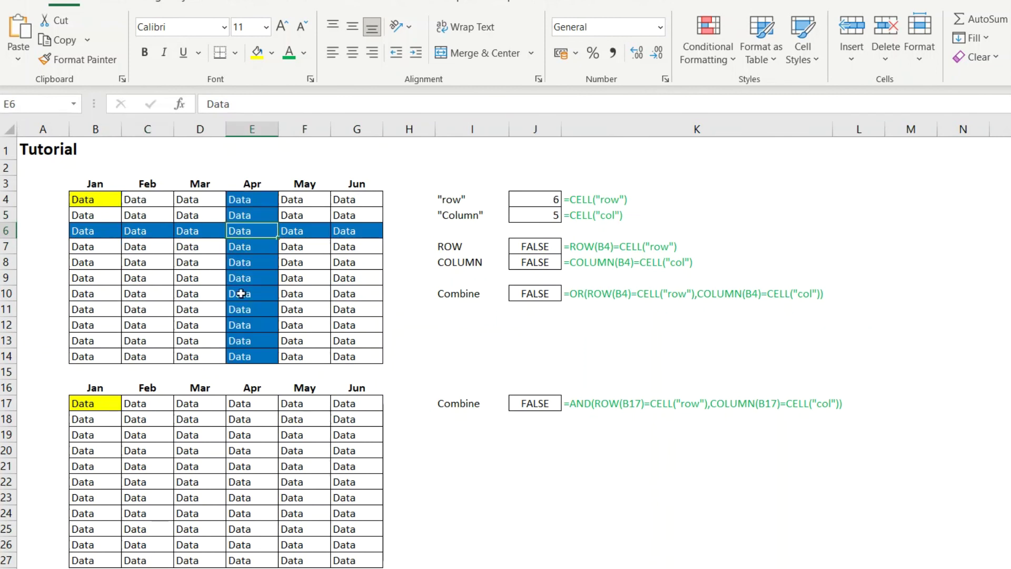
click(219, 288)
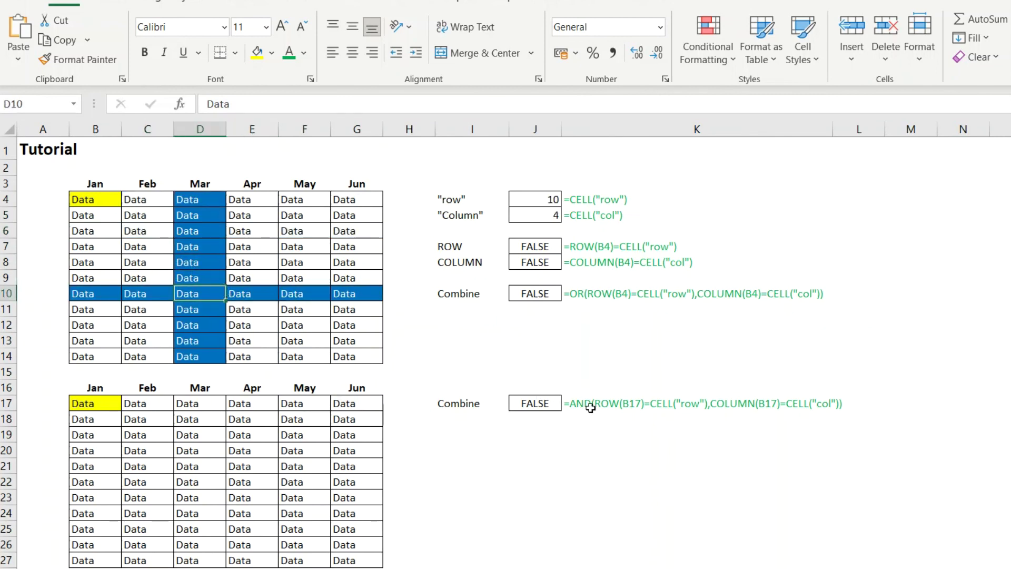
Step: Copy the AND formula text from J17 in the formula bar
click(541, 414)
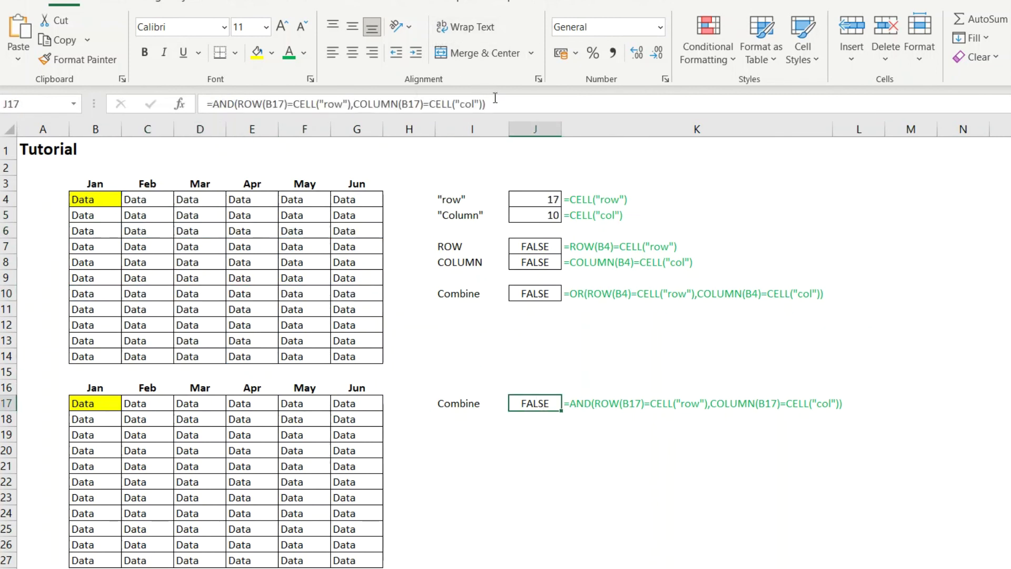
drag(485, 104, 292, 113)
right_click(296, 106)
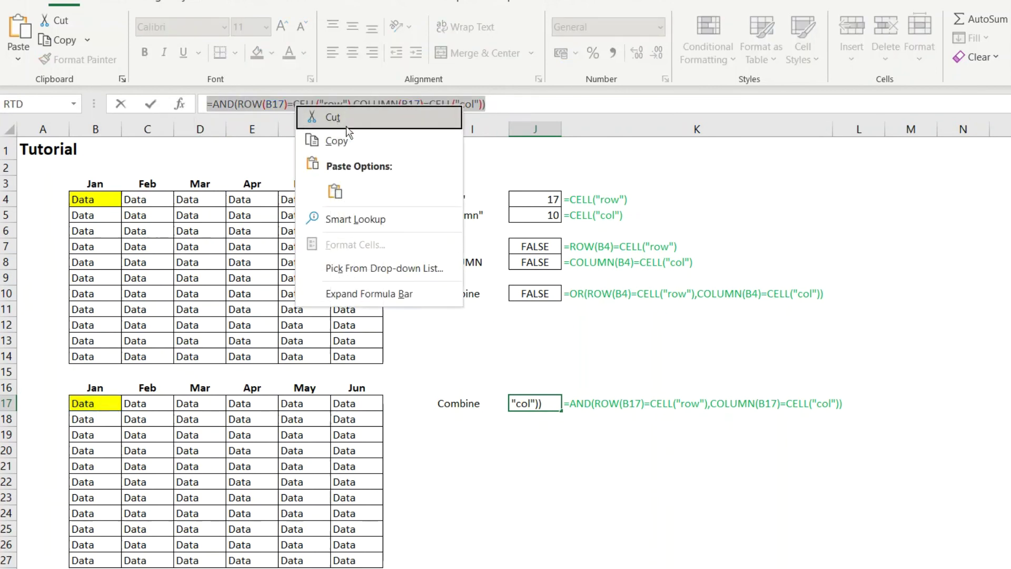
click(345, 138)
drag(86, 405, 349, 558)
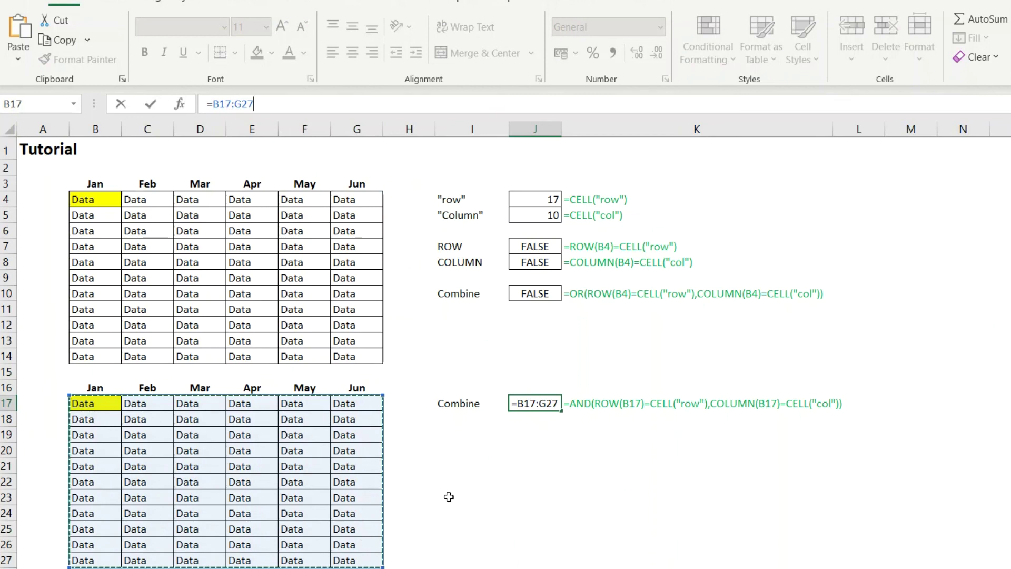
key(Escape)
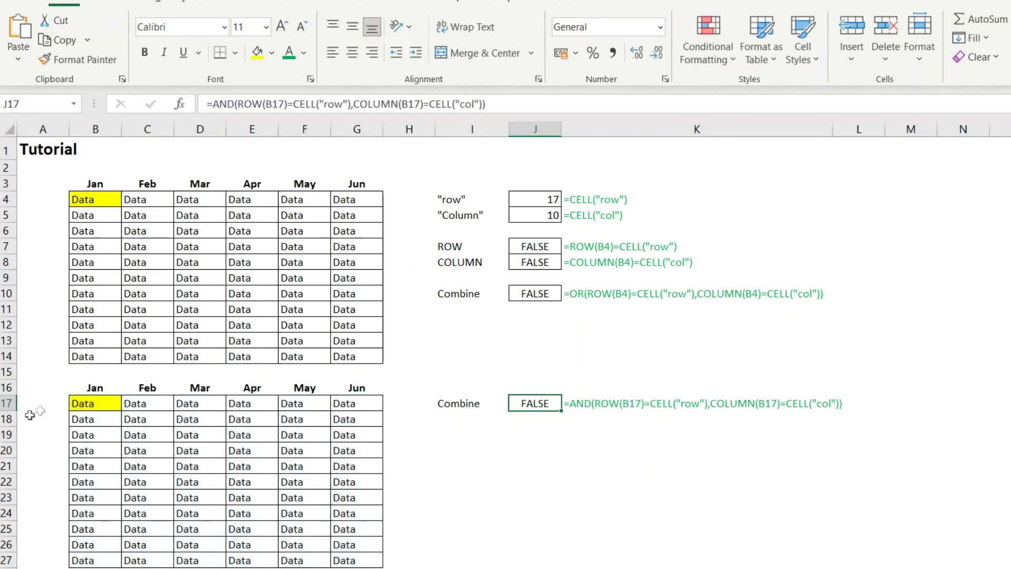
Step: Select the lower table B17:G27 and start a new conditional formatting rule
drag(82, 404, 346, 558)
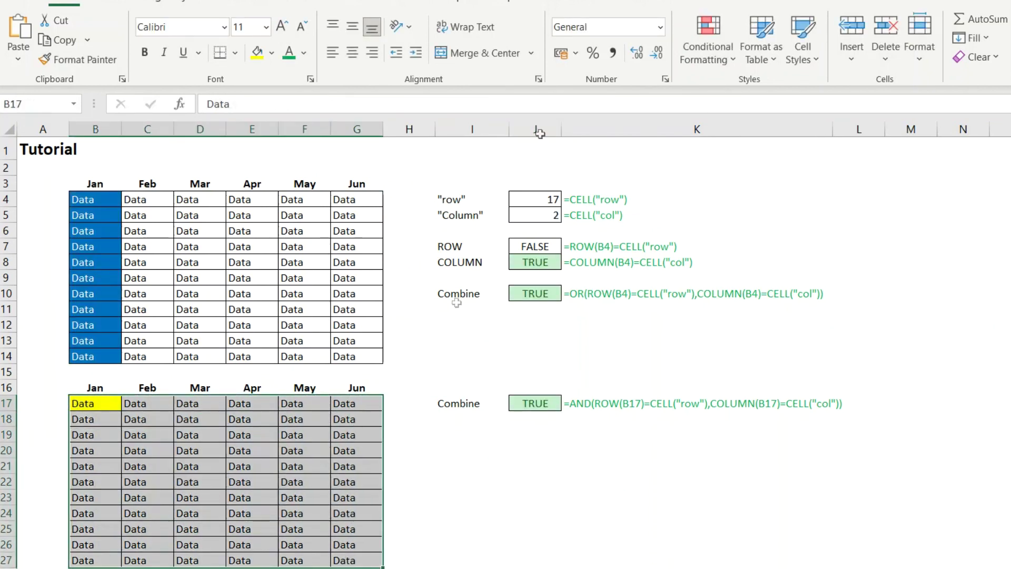
click(737, 24)
click(717, 280)
Step: Create a formula-based rule using the pasted AND(ROW/COLUMN = CELL) formula
click(651, 225)
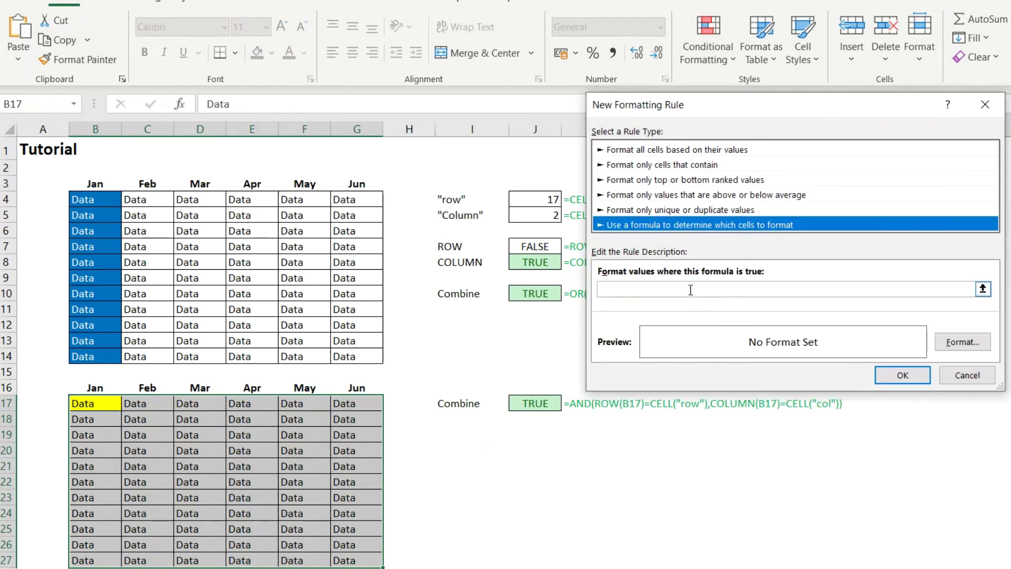
click(703, 291)
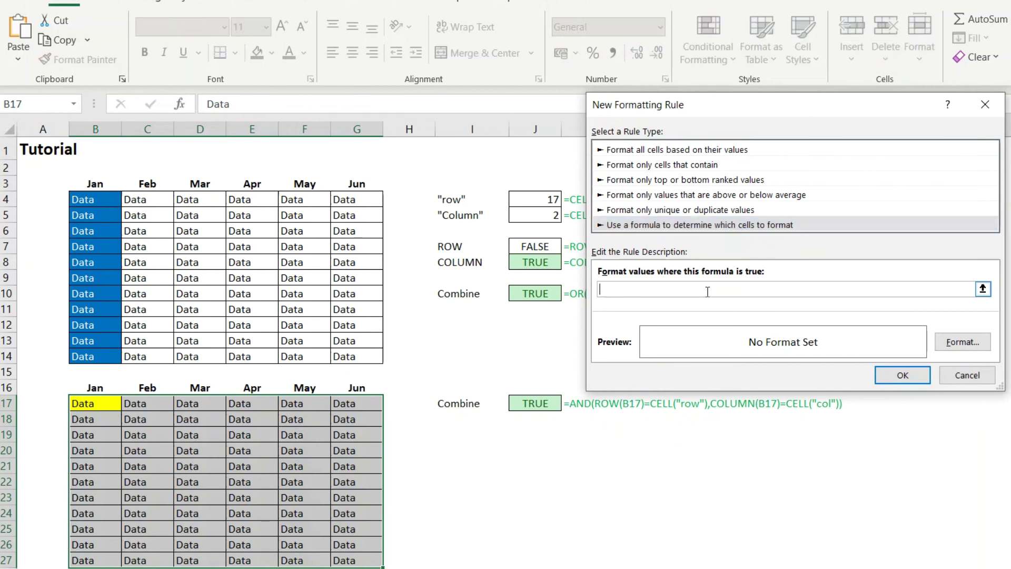
right_click(704, 290)
click(737, 340)
Step: Give the rule a green fill and a chosen font colour, then confirm the format
click(956, 345)
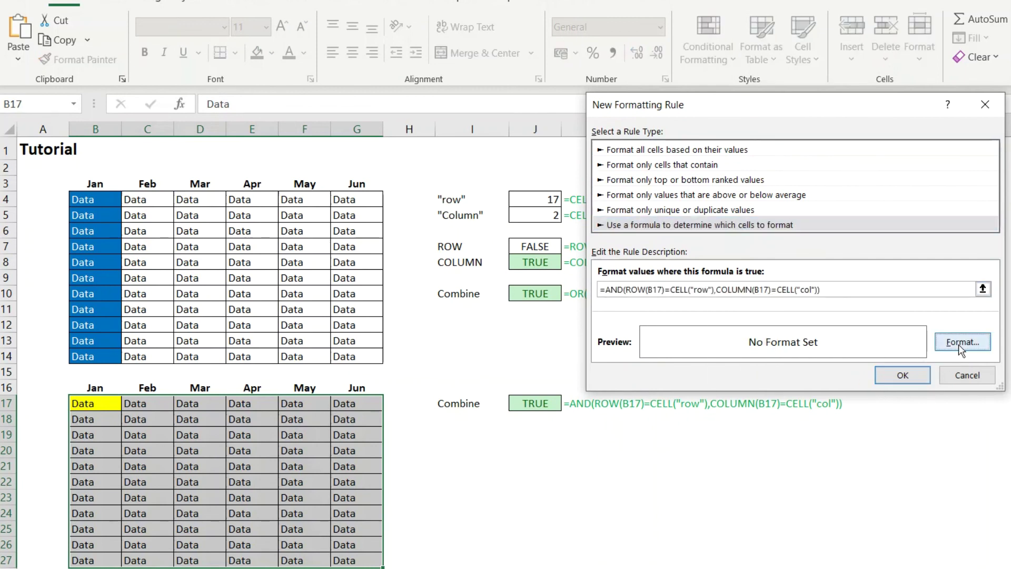
click(758, 51)
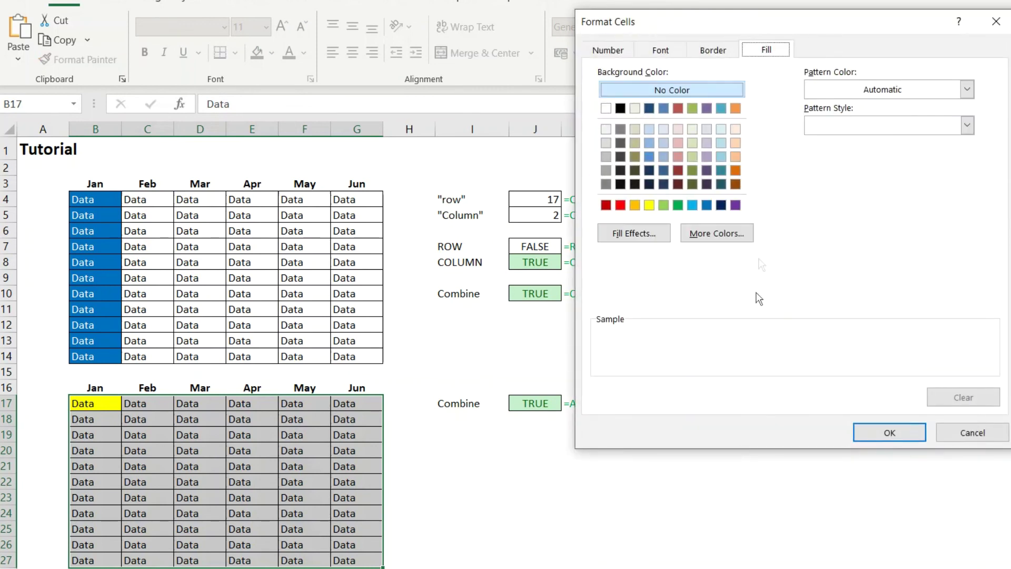
click(678, 205)
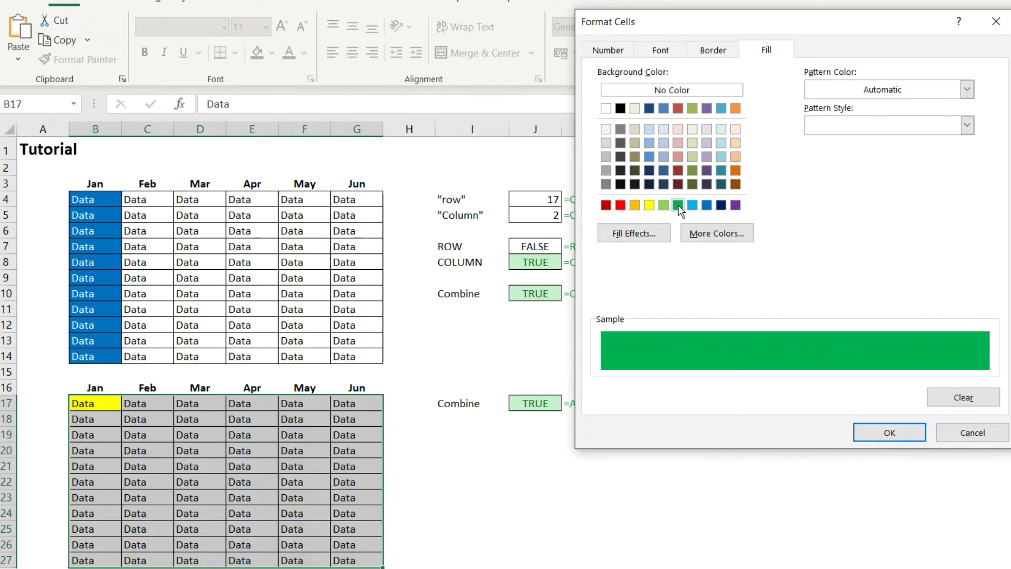
click(667, 55)
click(878, 191)
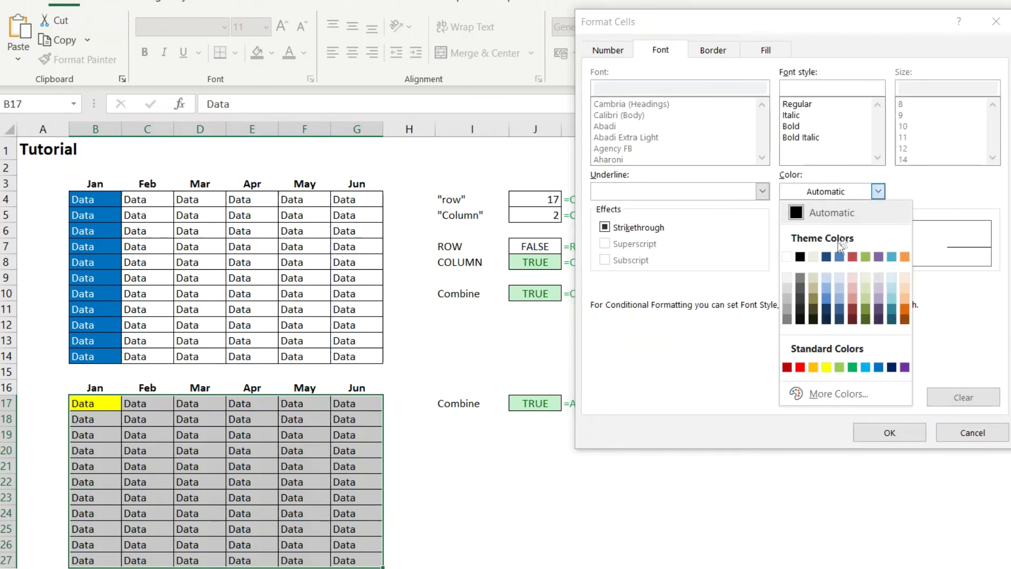
click(793, 269)
click(888, 432)
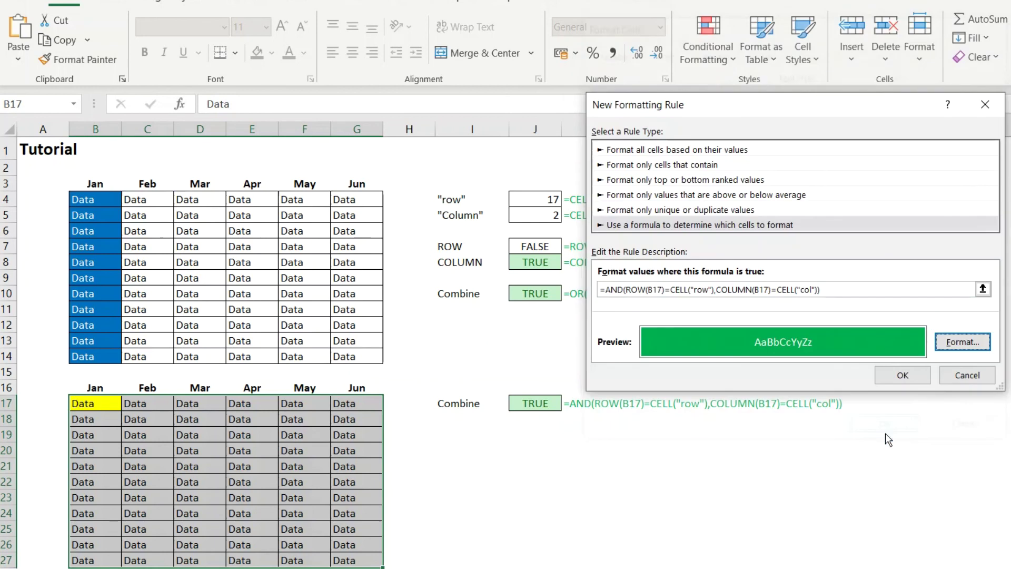
click(889, 378)
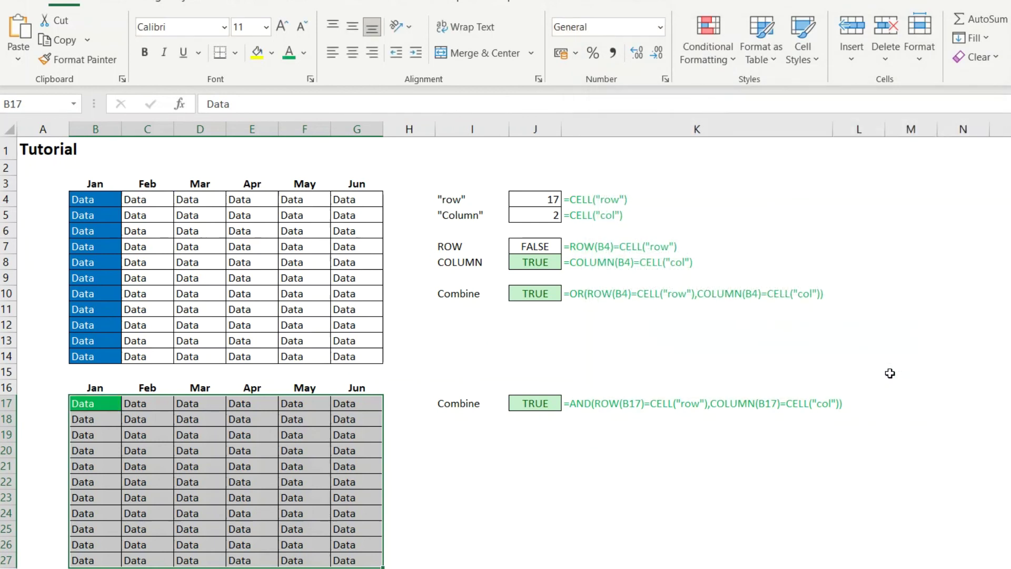
click(391, 498)
click(218, 279)
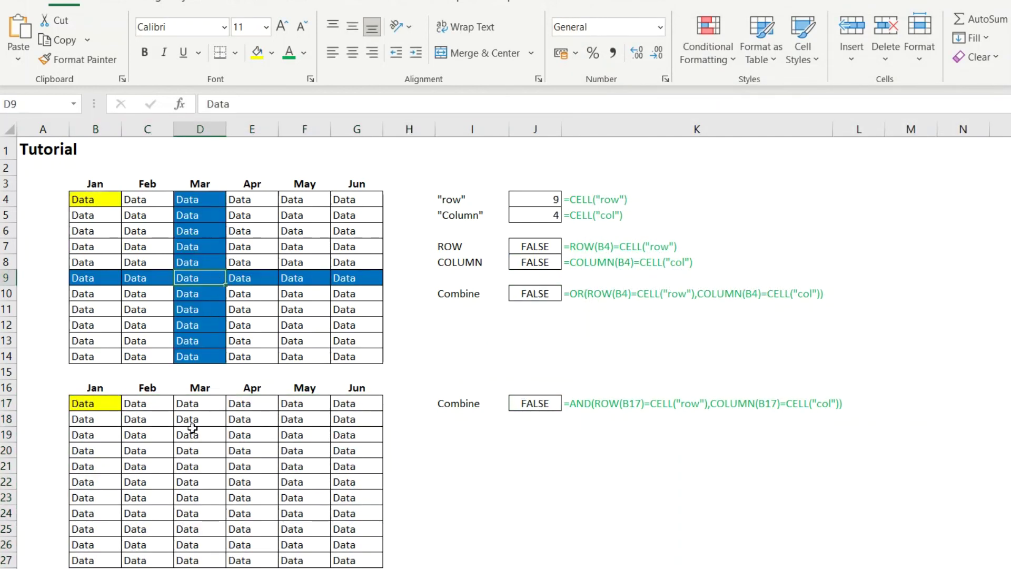
click(292, 277)
click(246, 243)
click(188, 304)
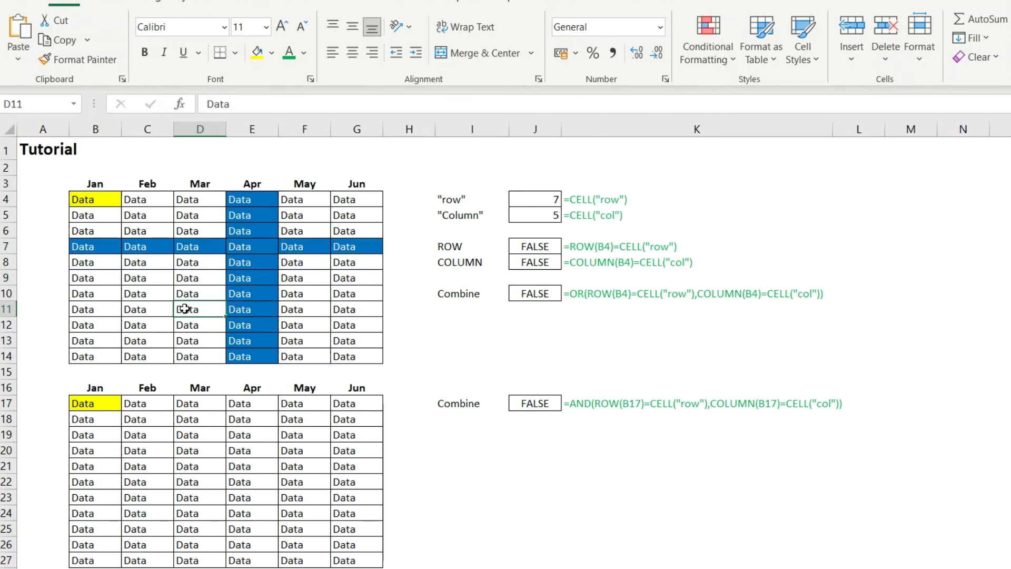
click(297, 262)
click(237, 462)
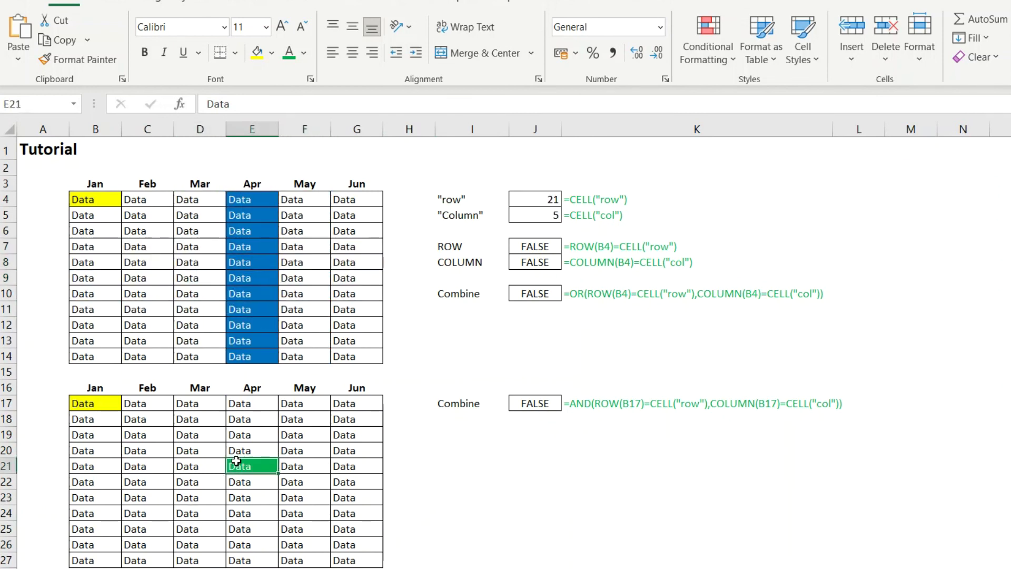
click(167, 477)
click(197, 419)
click(294, 463)
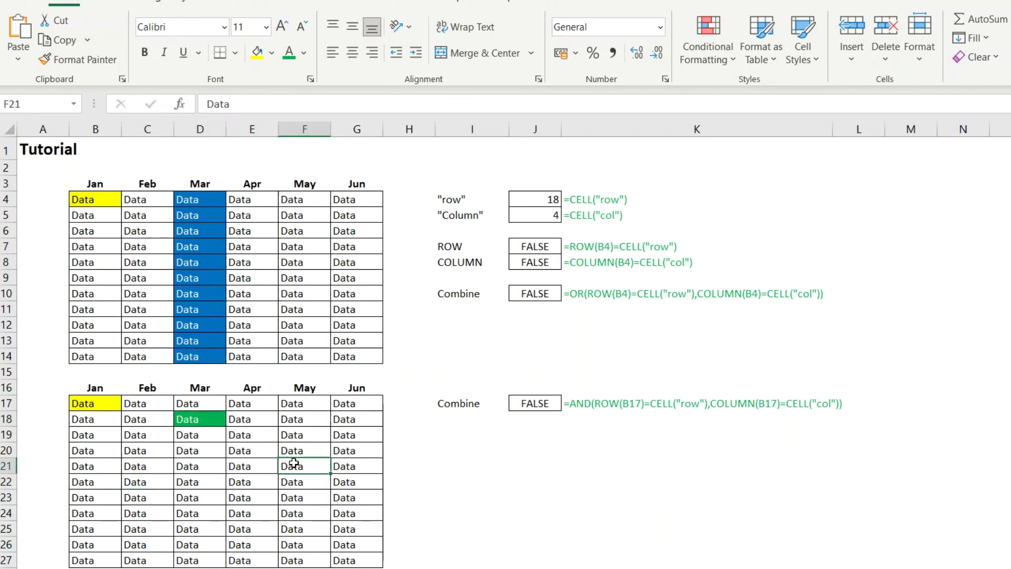